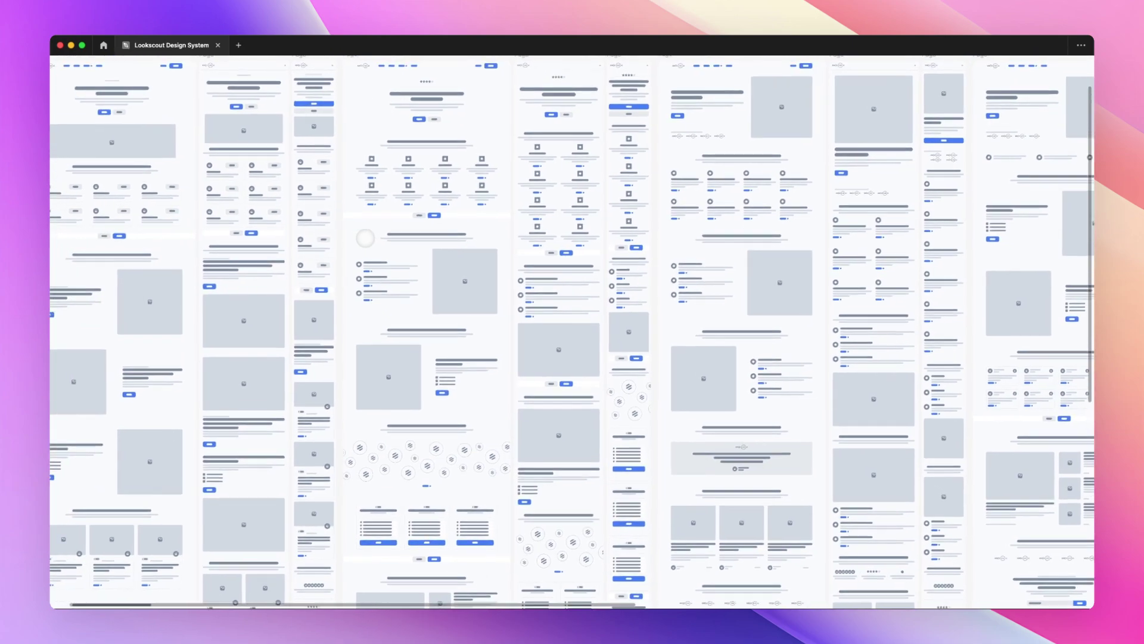
- Survey the landing page wireframes across the Lookscout Design System canvas, comparing their desktop, tablet and mobile layouts
{"action": "scroll", "coordinate": [365, 239], "scroll_direction": "right", "scroll_amount": 4}
{"action": "scroll", "coordinate": [366, 239], "scroll_direction": "up", "scroll_amount": 2}
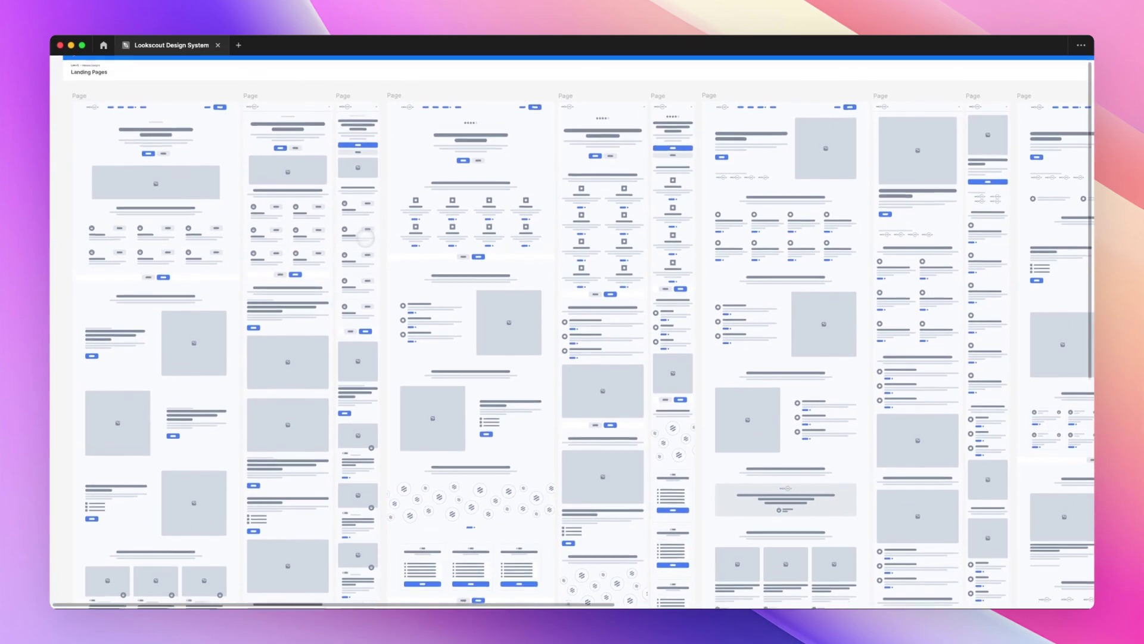
{"action": "scroll", "coordinate": [365, 239], "scroll_direction": "right", "scroll_amount": 2}
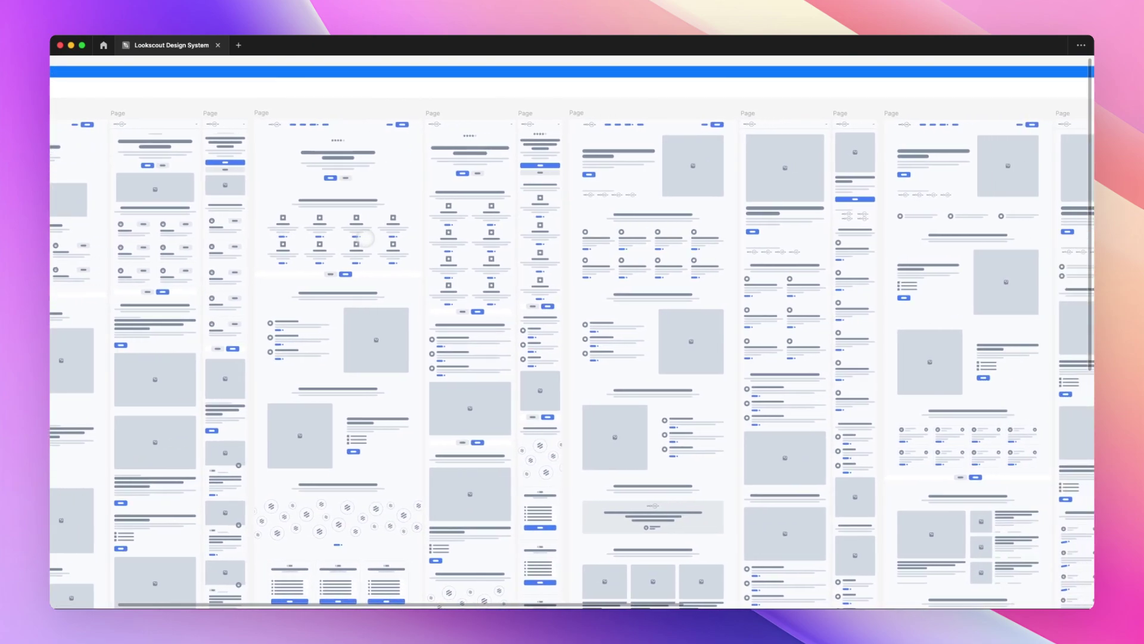
{"action": "scroll", "coordinate": [381, 242], "scroll_direction": "right", "scroll_amount": 4}
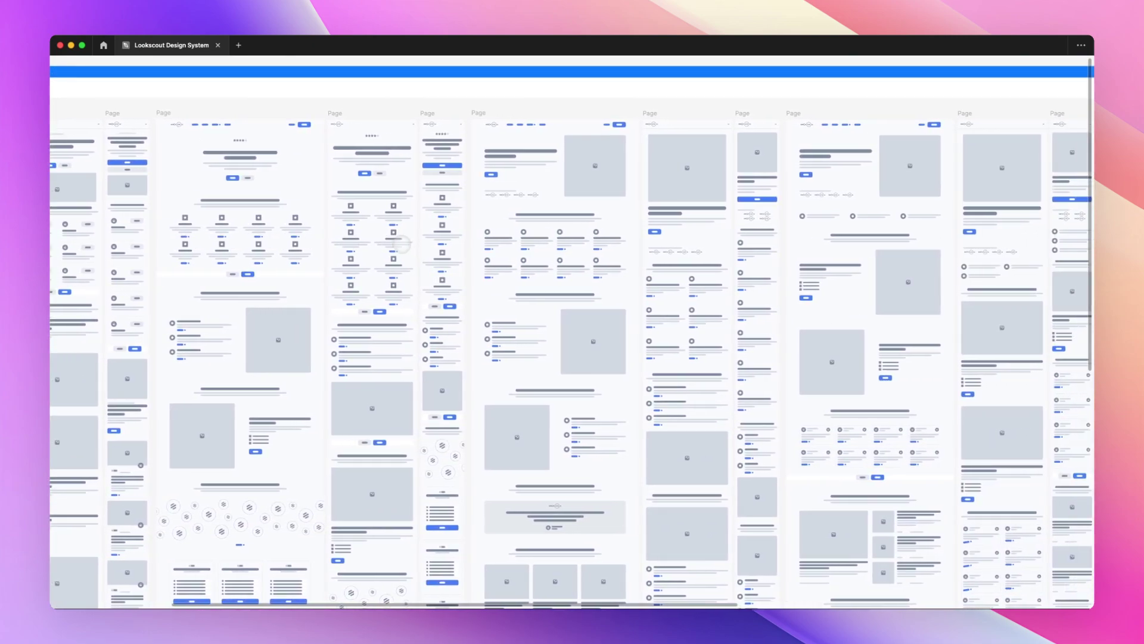
{"action": "scroll", "coordinate": [401, 243], "scroll_direction": "left", "scroll_amount": 1}
{"action": "scroll", "coordinate": [401, 243], "scroll_direction": "down", "scroll_amount": 1}
{"action": "scroll", "coordinate": [401, 243], "scroll_direction": "left", "scroll_amount": 2}
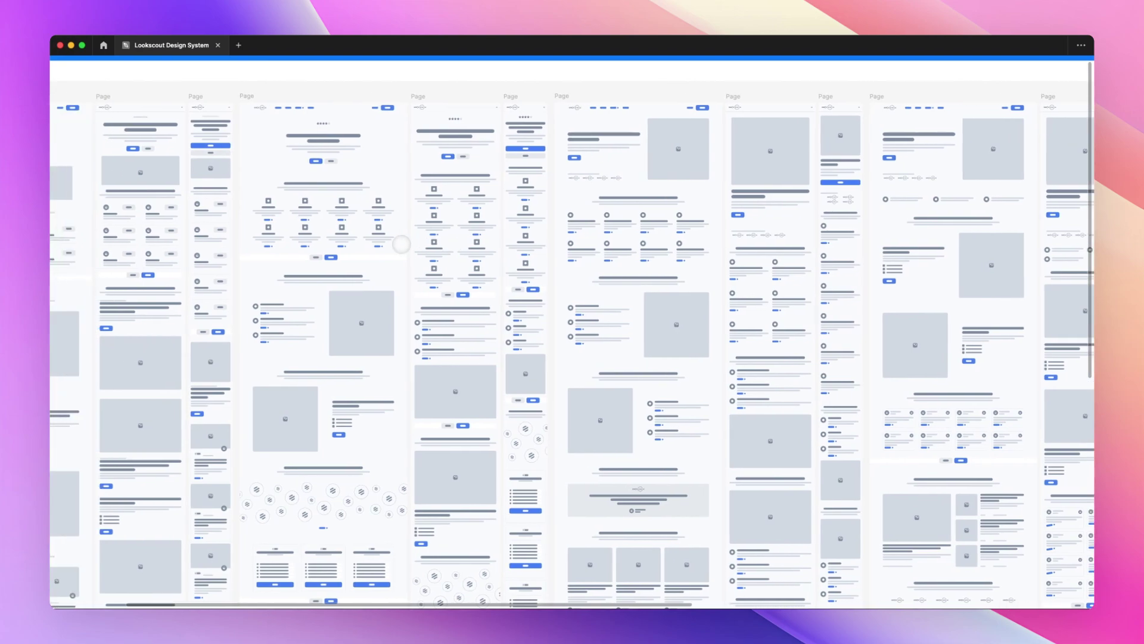
{"action": "scroll", "coordinate": [400, 244], "scroll_direction": "down", "scroll_amount": 2}
{"action": "scroll", "coordinate": [400, 244], "scroll_direction": "left", "scroll_amount": 4}
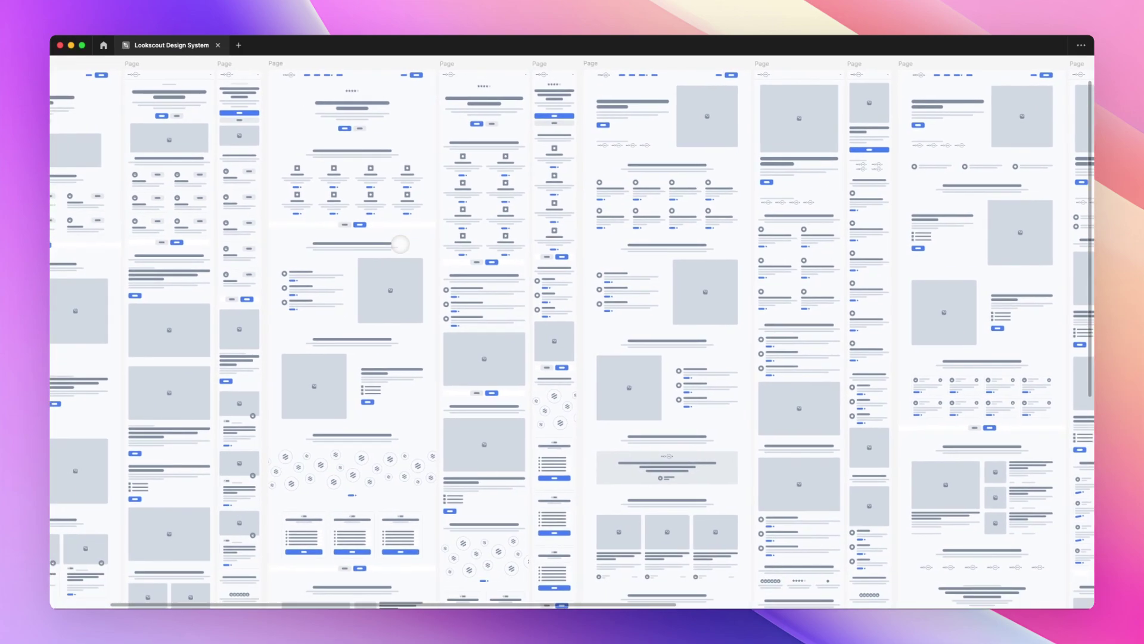
- Switch to the browser and read the Figma course page's curriculum, target audience and certification sections
{"action": "key", "text": "ctrl+Left"}
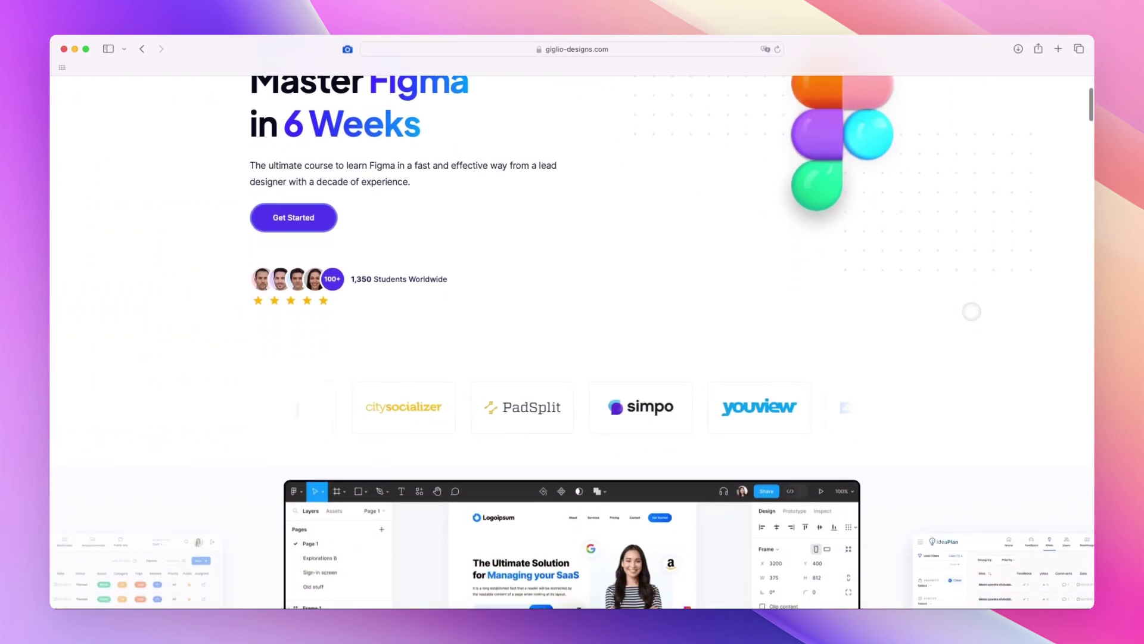
{"action": "scroll", "coordinate": [972, 311], "scroll_direction": "down", "scroll_amount": 10}
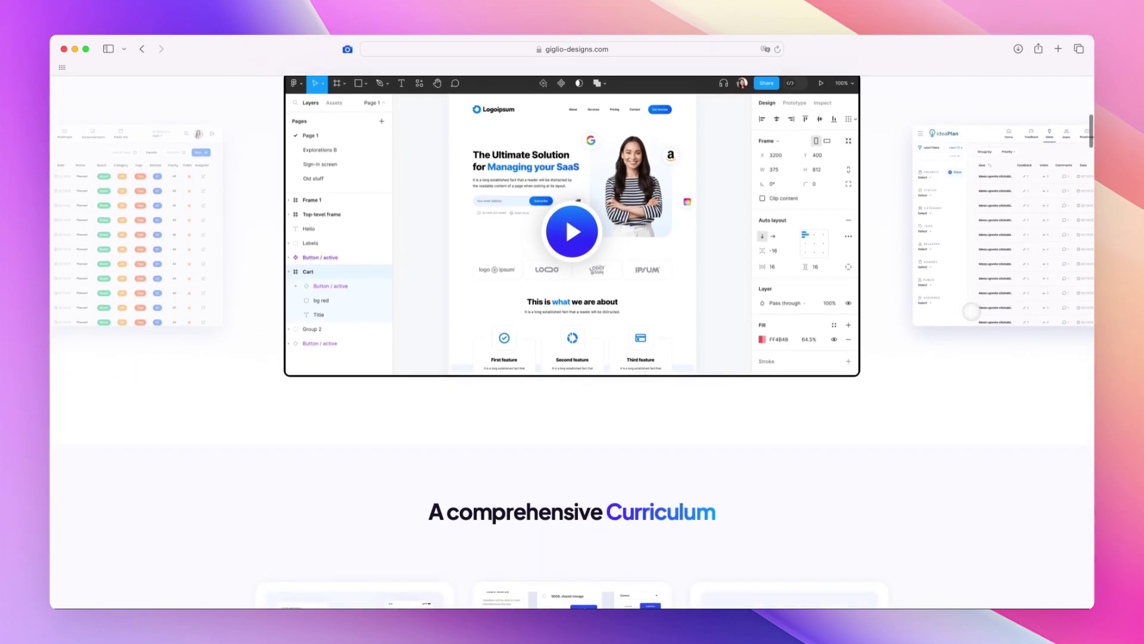
{"action": "scroll", "coordinate": [972, 311], "scroll_direction": "down", "scroll_amount": 5}
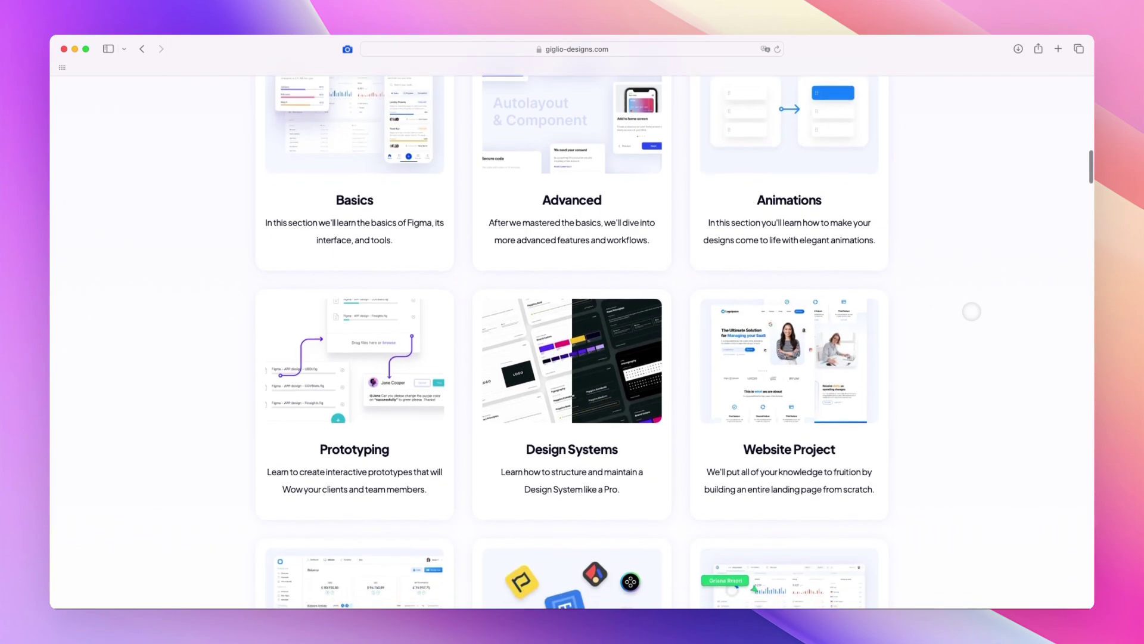
{"action": "scroll", "coordinate": [971, 311], "scroll_direction": "down", "scroll_amount": 10}
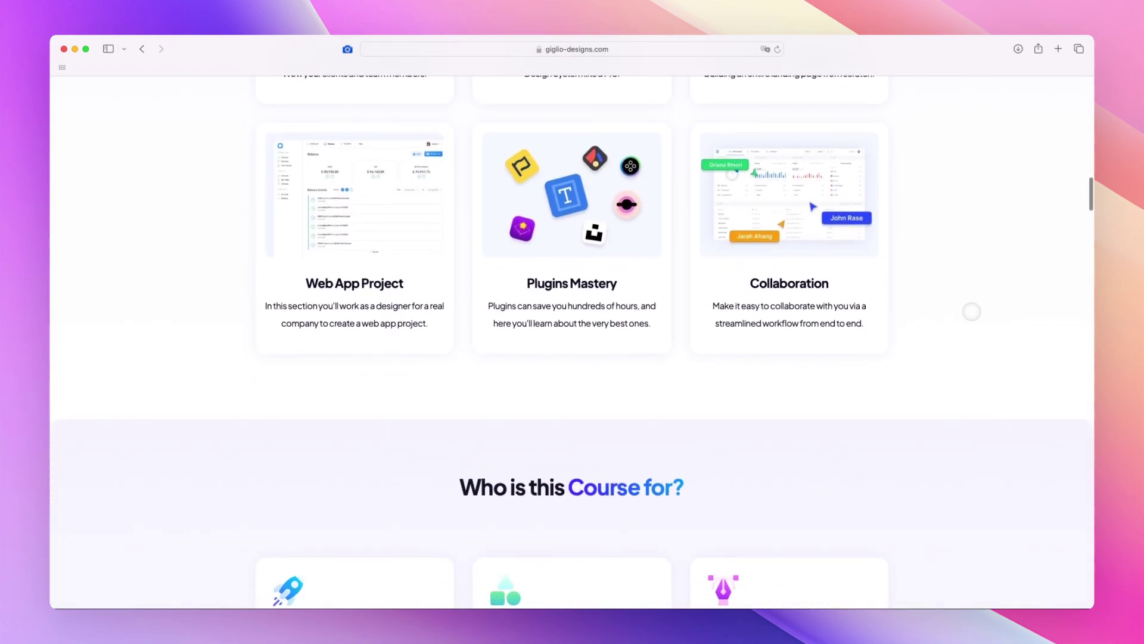
{"action": "scroll", "coordinate": [971, 311], "scroll_direction": "down", "scroll_amount": 4}
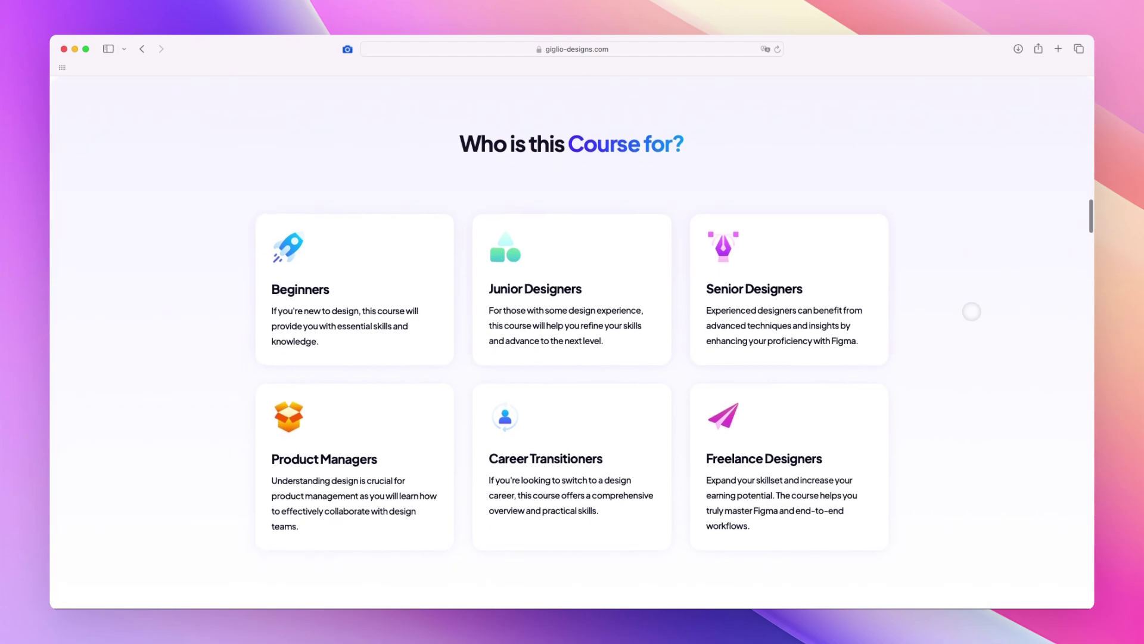
{"action": "scroll", "coordinate": [1005, 320], "scroll_direction": "down", "scroll_amount": 8}
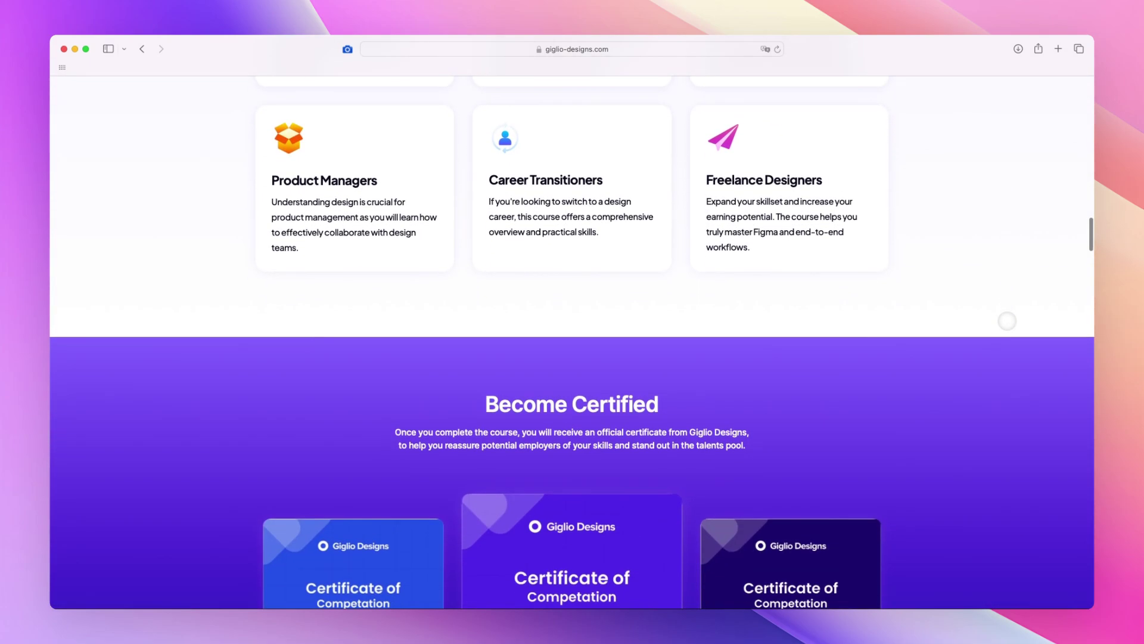
{"action": "scroll", "coordinate": [1007, 320], "scroll_direction": "down", "scroll_amount": 4}
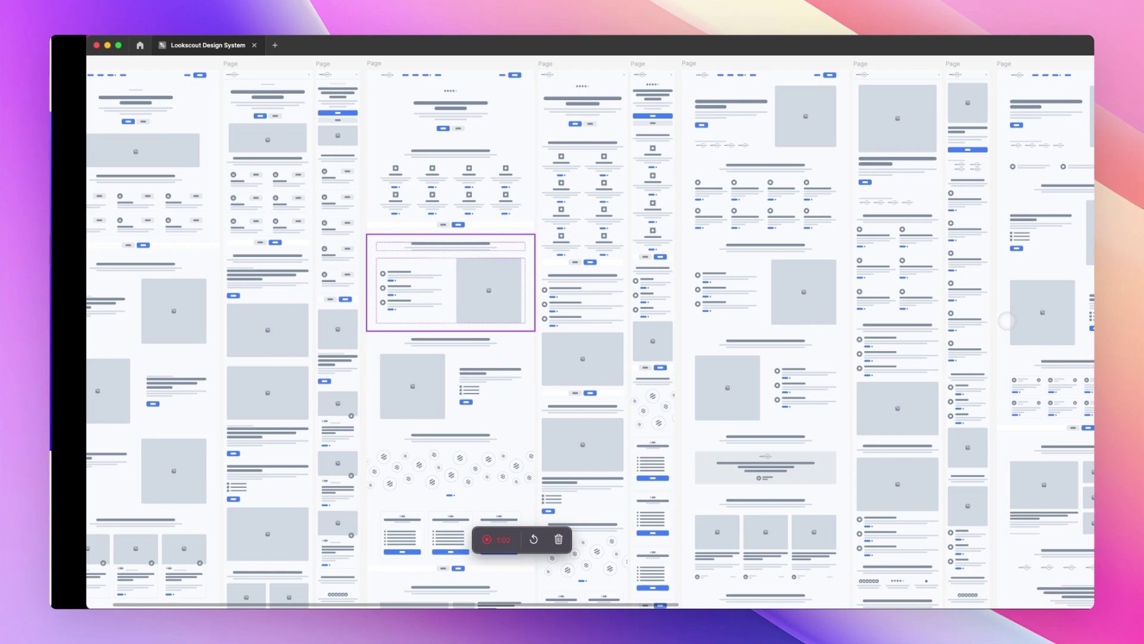
- Examine the first landing page wireframe up close, including its navigation bar, hero section, image placeholder and feature cards
{"action": "scroll", "coordinate": [791, 311], "scroll_direction": "left", "scroll_amount": 4}
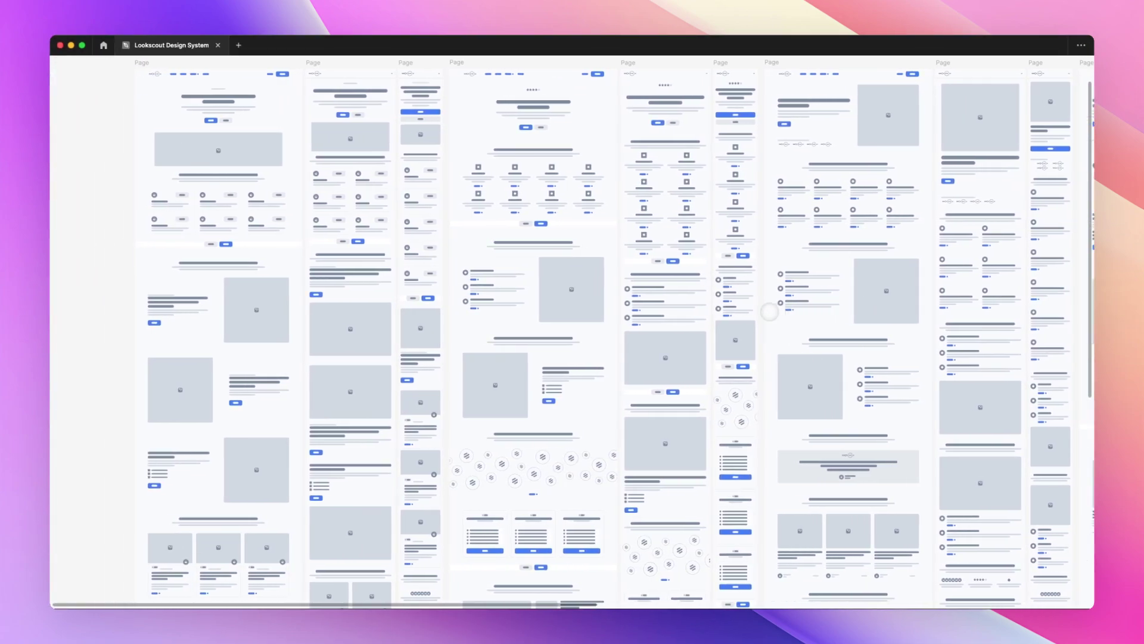
{"action": "scroll", "coordinate": [774, 311], "scroll_direction": "up", "scroll_amount": 1}
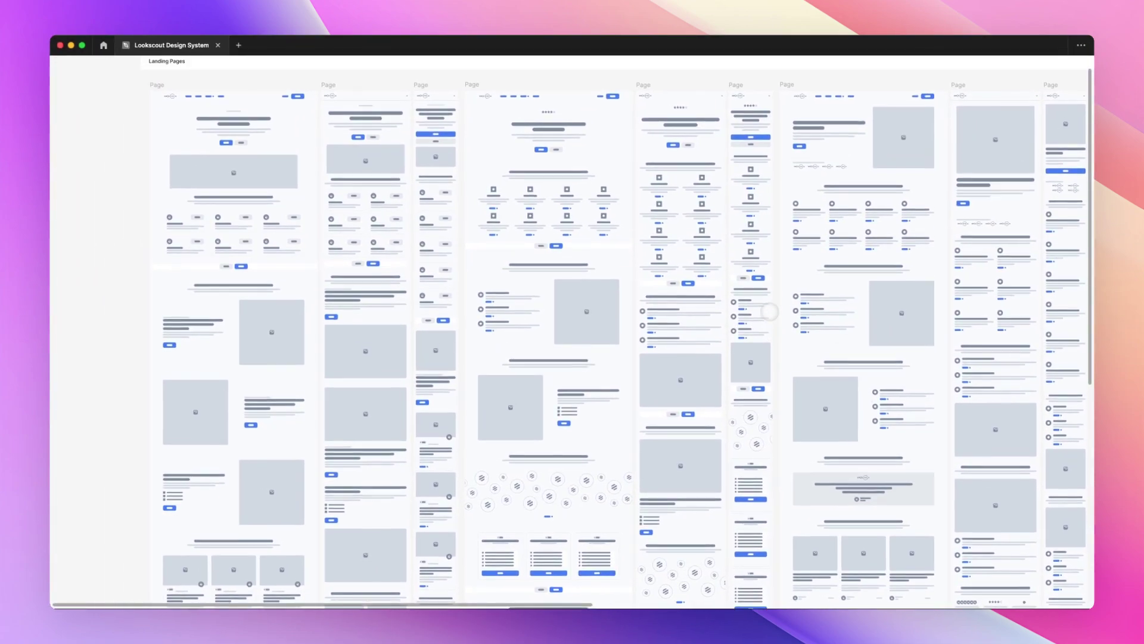
{"action": "scroll", "coordinate": [477, 271], "scroll_direction": "up", "scroll_amount": 1}
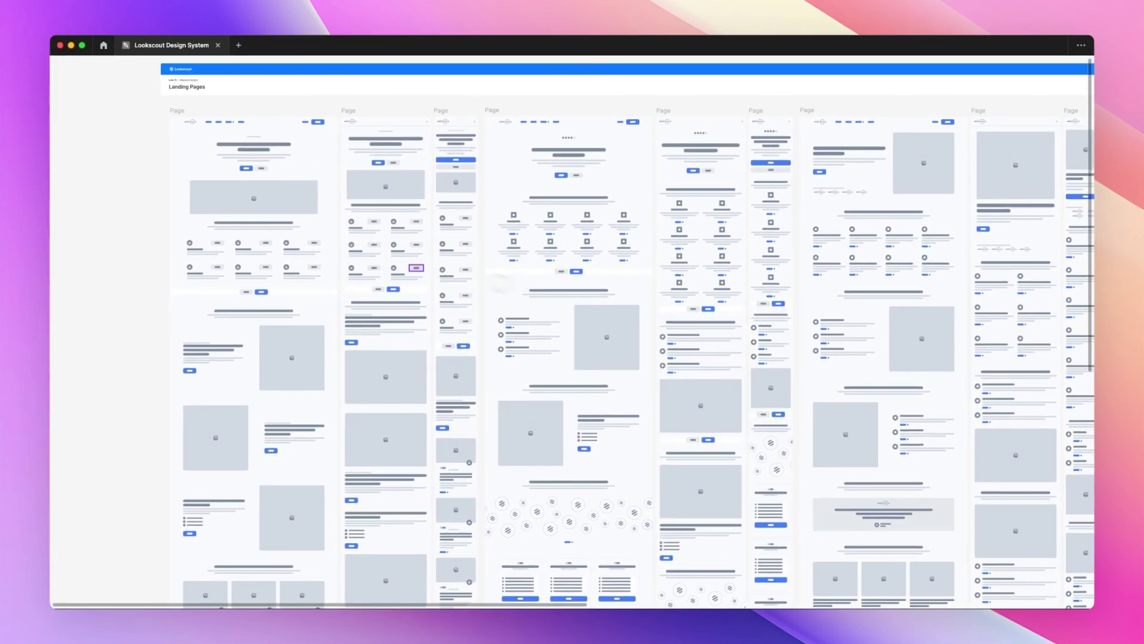
{"action": "scroll", "coordinate": [418, 264], "scroll_direction": "up", "scroll_amount": 3}
{"action": "scroll", "coordinate": [418, 262], "scroll_direction": "up", "scroll_amount": 2}
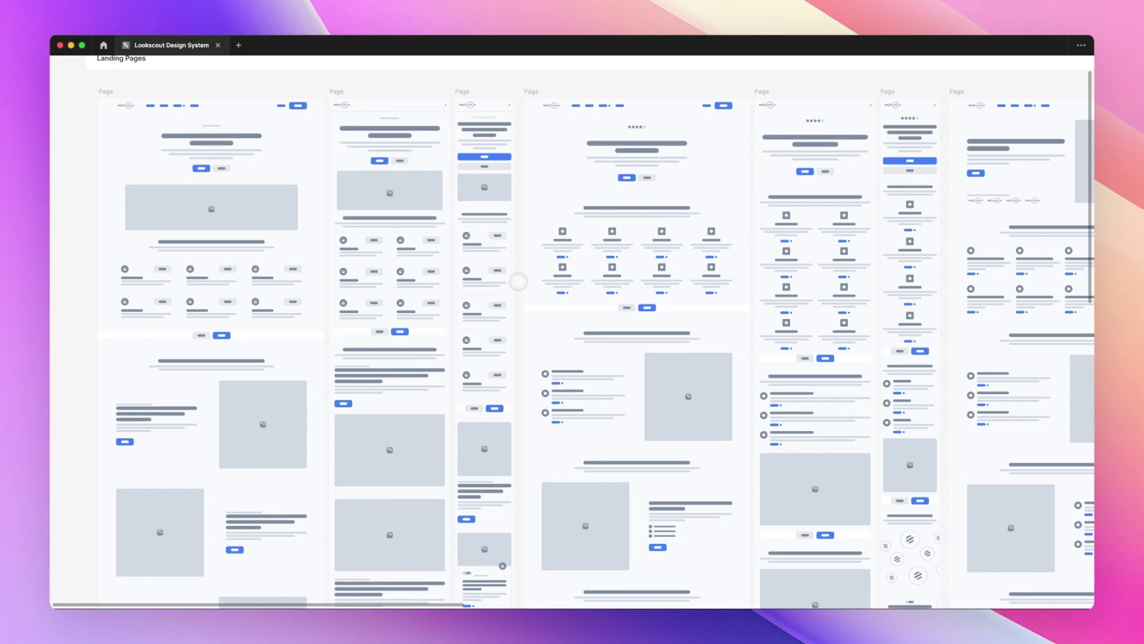
{"action": "scroll", "coordinate": [293, 238], "scroll_direction": "up", "scroll_amount": 3}
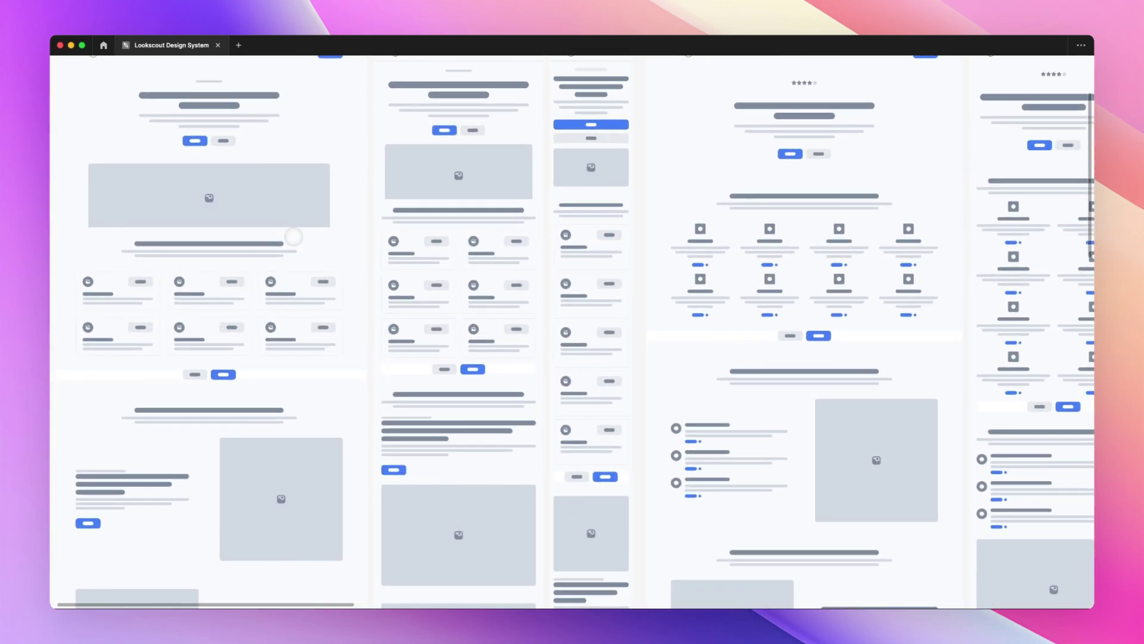
{"action": "scroll", "coordinate": [293, 237], "scroll_direction": "up", "scroll_amount": 2}
{"action": "scroll", "coordinate": [293, 237], "scroll_direction": "left", "scroll_amount": 2}
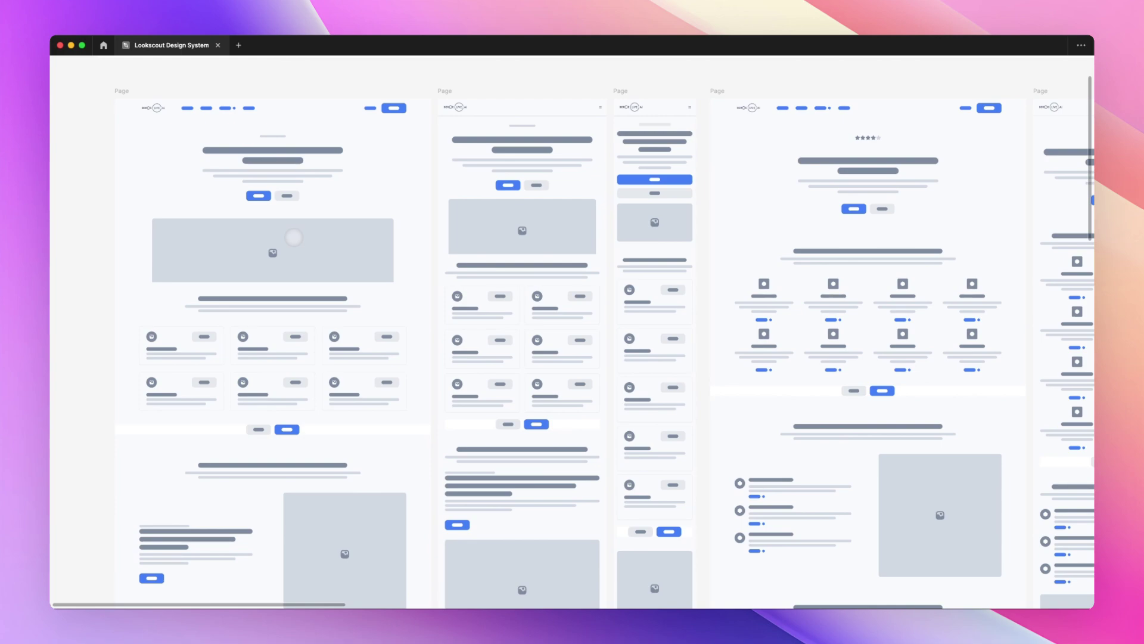
{"action": "scroll", "coordinate": [293, 237], "scroll_direction": "left", "scroll_amount": 1}
{"action": "scroll", "coordinate": [294, 237], "scroll_direction": "left", "scroll_amount": 5}
{"action": "scroll", "coordinate": [293, 237], "scroll_direction": "down", "scroll_amount": 1}
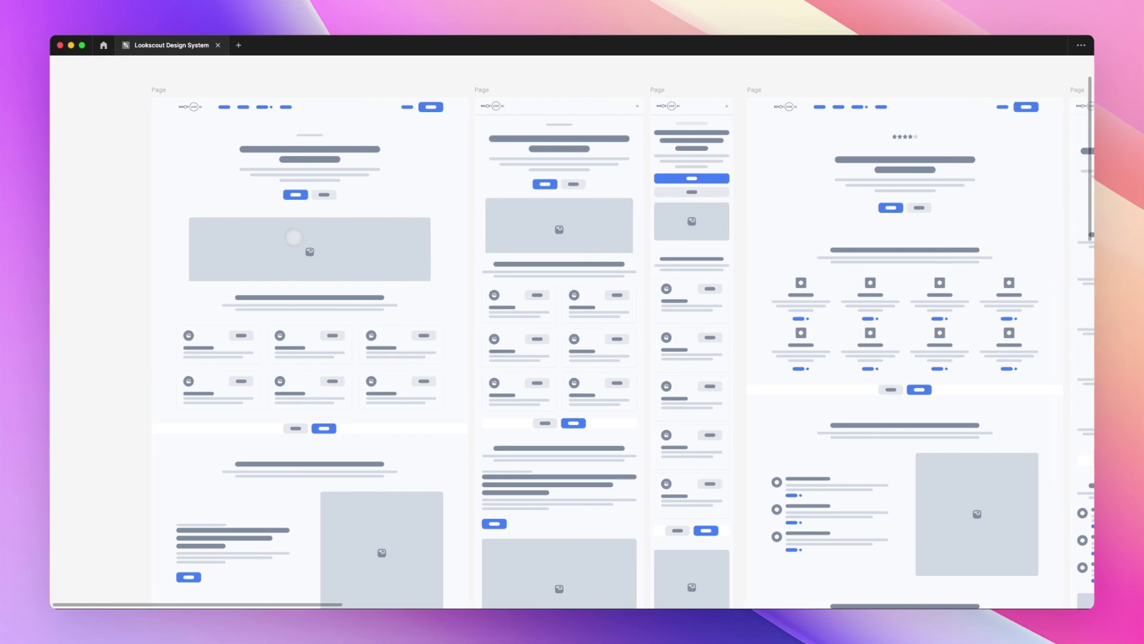
{"action": "scroll", "coordinate": [178, 279], "scroll_direction": "left", "scroll_amount": 6}
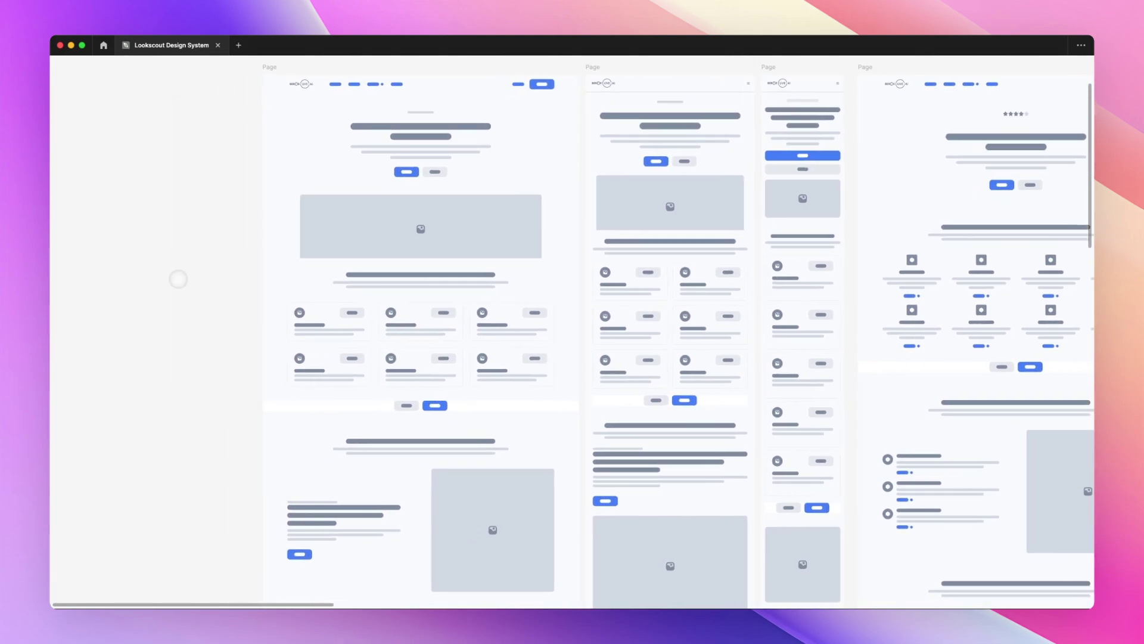
{"action": "scroll", "coordinate": [495, 301], "scroll_direction": "up", "scroll_amount": 5}
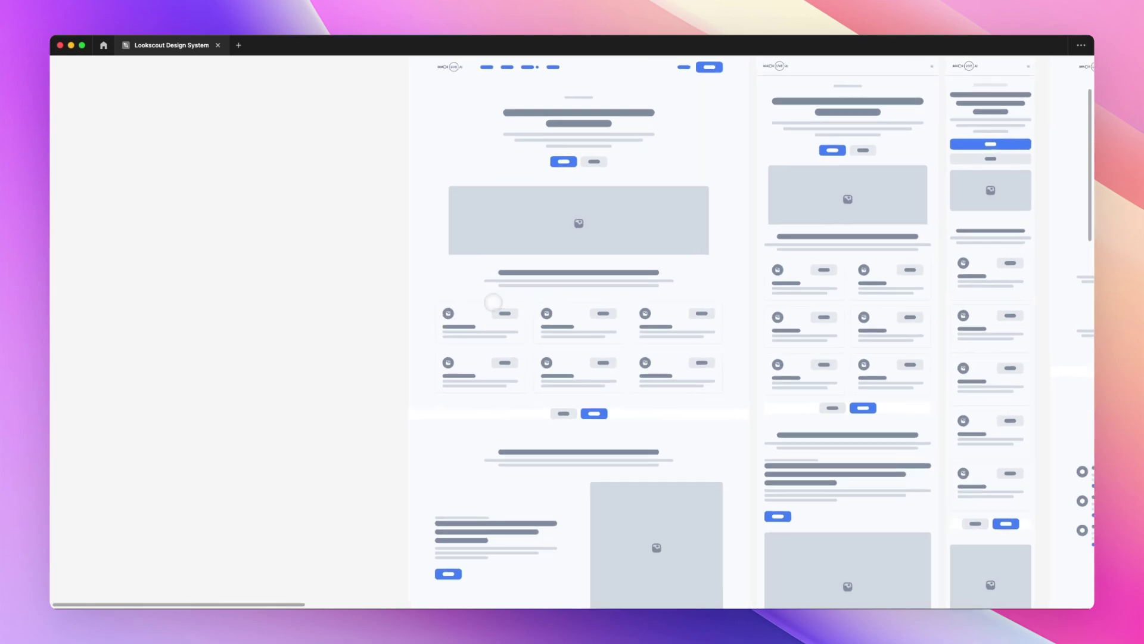
{"action": "scroll", "coordinate": [494, 303], "scroll_direction": "up", "scroll_amount": 3}
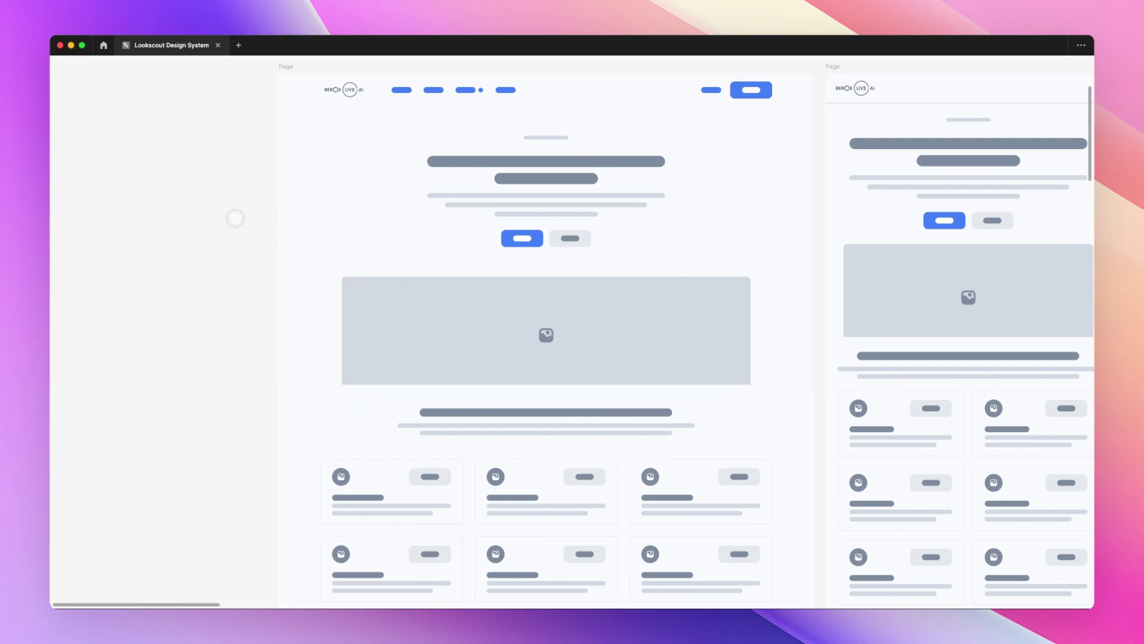
{"action": "scroll", "coordinate": [237, 218], "scroll_direction": "down", "scroll_amount": 2}
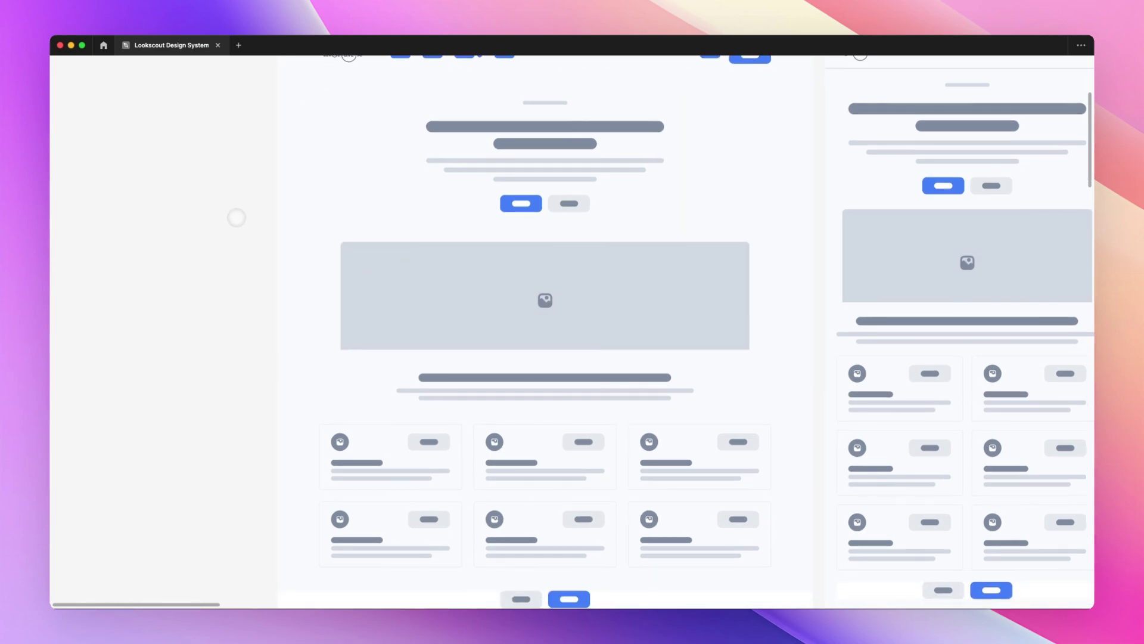
{"action": "scroll", "coordinate": [237, 218], "scroll_direction": "up", "scroll_amount": 2}
{"action": "scroll", "coordinate": [237, 218], "scroll_direction": "right", "scroll_amount": 2}
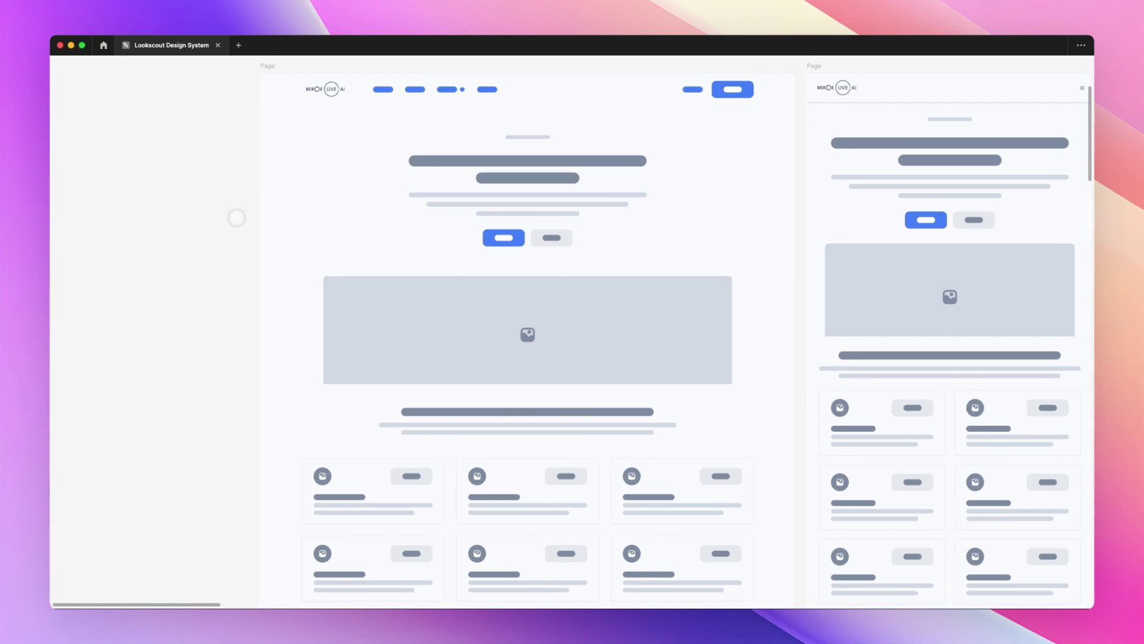
{"action": "scroll", "coordinate": [236, 218], "scroll_direction": "down", "scroll_amount": 1}
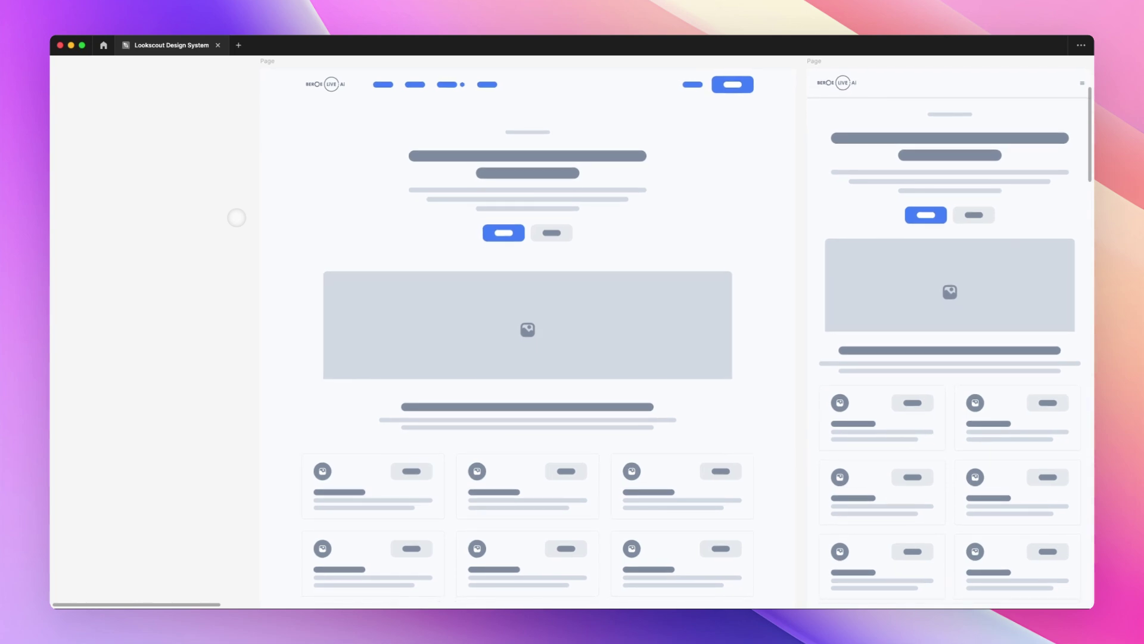
{"action": "scroll", "coordinate": [236, 217], "scroll_direction": "down", "scroll_amount": 1}
{"action": "scroll", "coordinate": [236, 218], "scroll_direction": "up", "scroll_amount": 1}
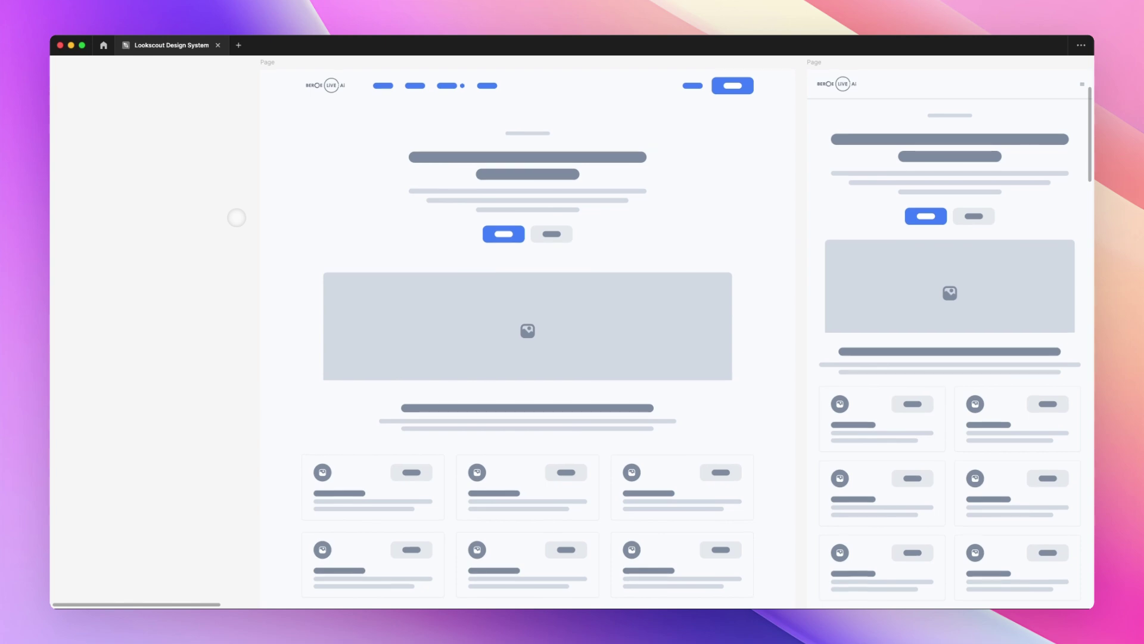
{"action": "scroll", "coordinate": [237, 218], "scroll_direction": "down", "scroll_amount": 1}
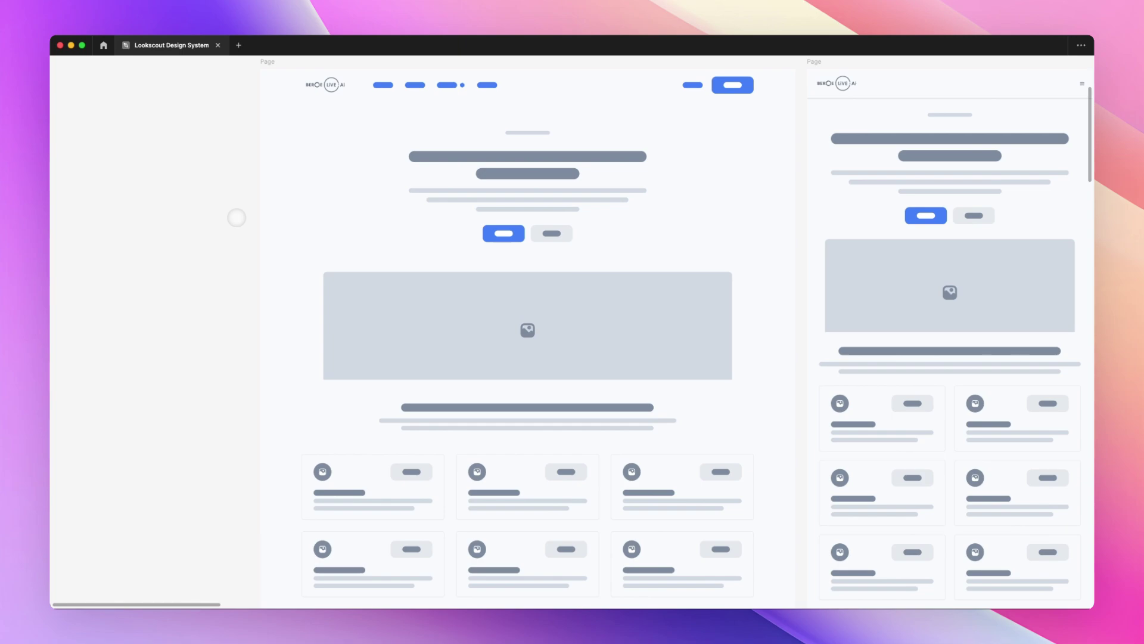
{"action": "scroll", "coordinate": [236, 217], "scroll_direction": "left", "scroll_amount": 5}
{"action": "scroll", "coordinate": [236, 217], "scroll_direction": "up", "scroll_amount": 1}
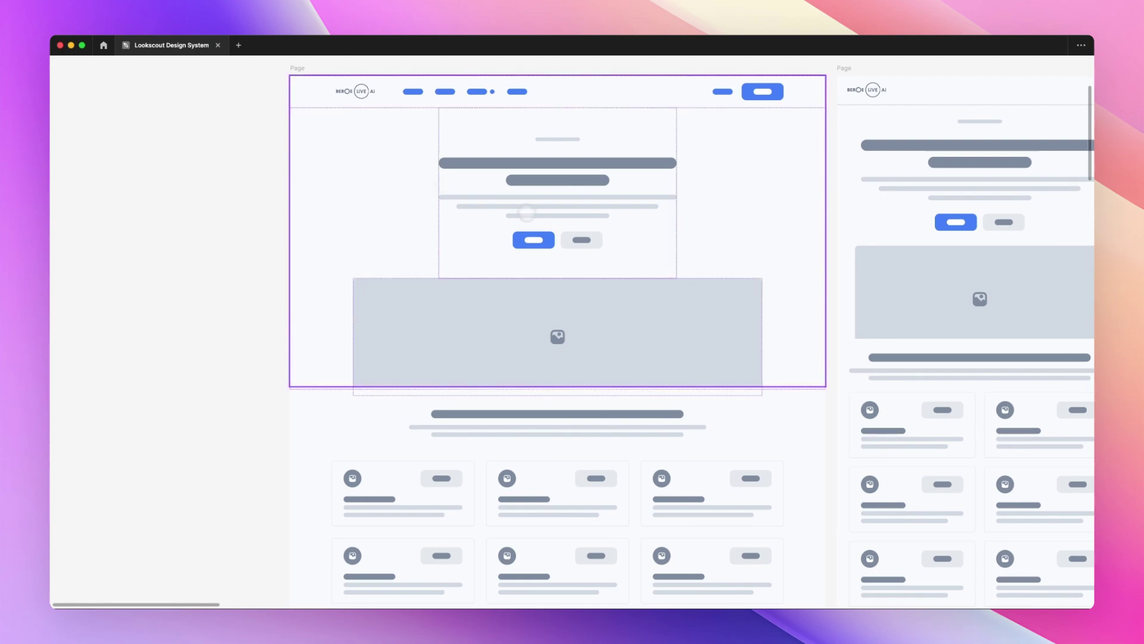
- Compare the section layouts of the other landing page wireframes further along the canvas
{"action": "scroll", "coordinate": [429, 210], "scroll_direction": "down", "scroll_amount": 10}
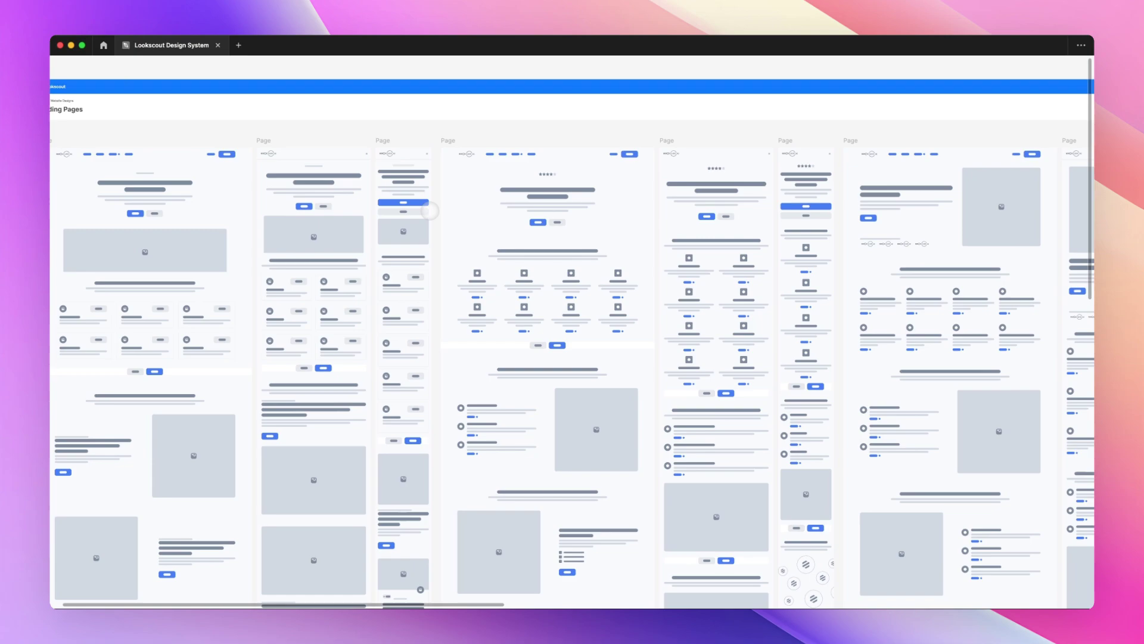
{"action": "scroll", "coordinate": [429, 210], "scroll_direction": "down", "scroll_amount": 3}
{"action": "scroll", "coordinate": [429, 210], "scroll_direction": "right", "scroll_amount": 6}
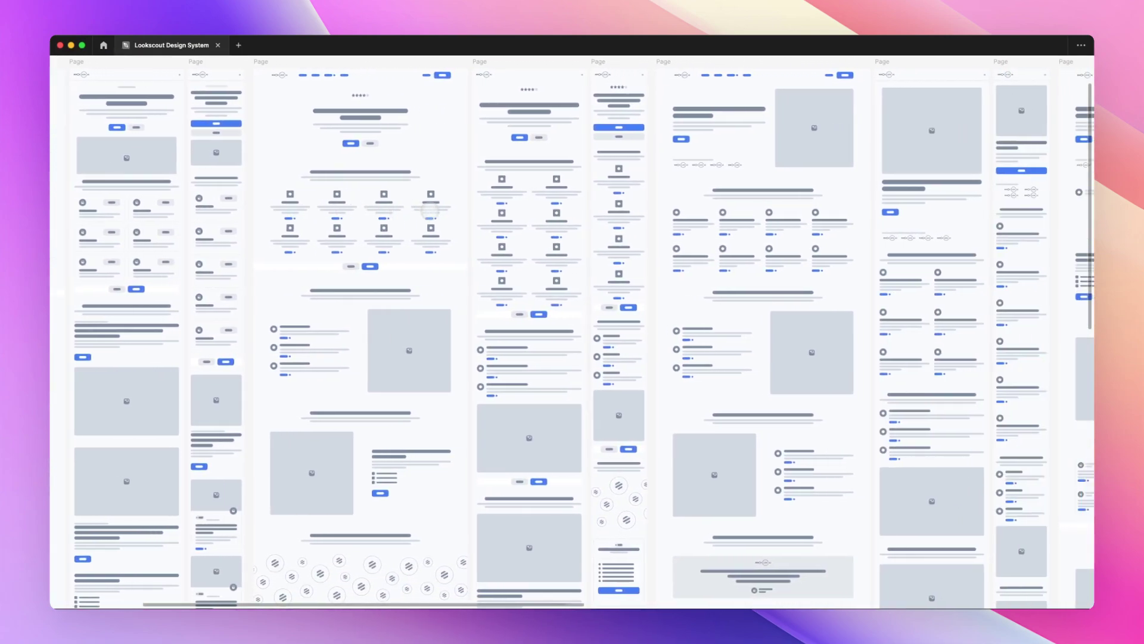
{"action": "scroll", "coordinate": [429, 210], "scroll_direction": "right", "scroll_amount": 14}
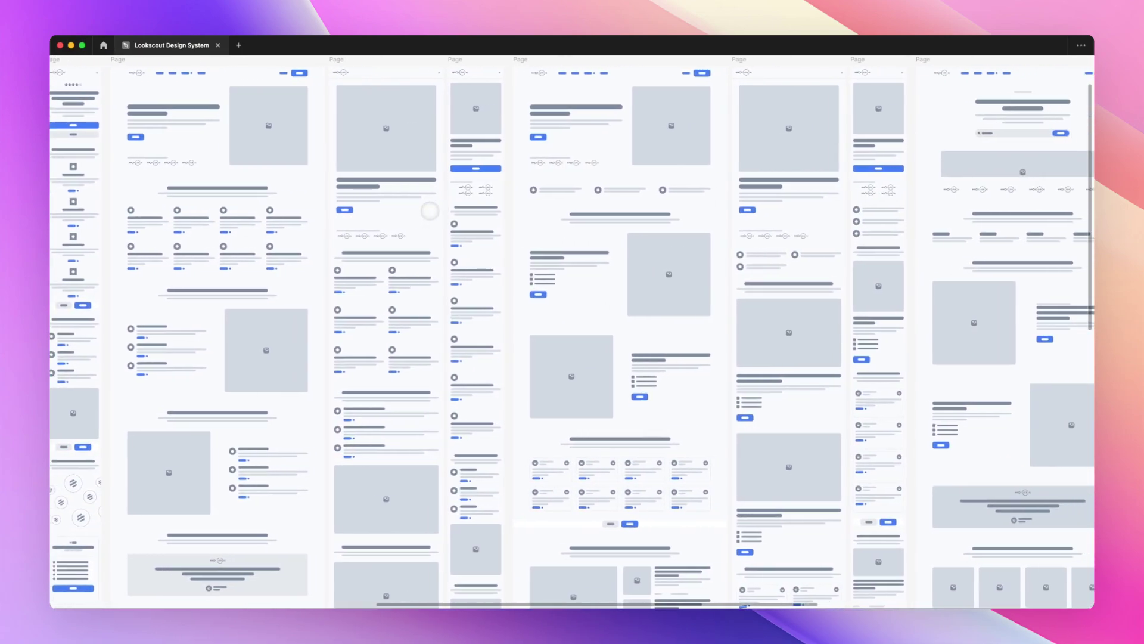
{"action": "scroll", "coordinate": [429, 211], "scroll_direction": "right", "scroll_amount": 10}
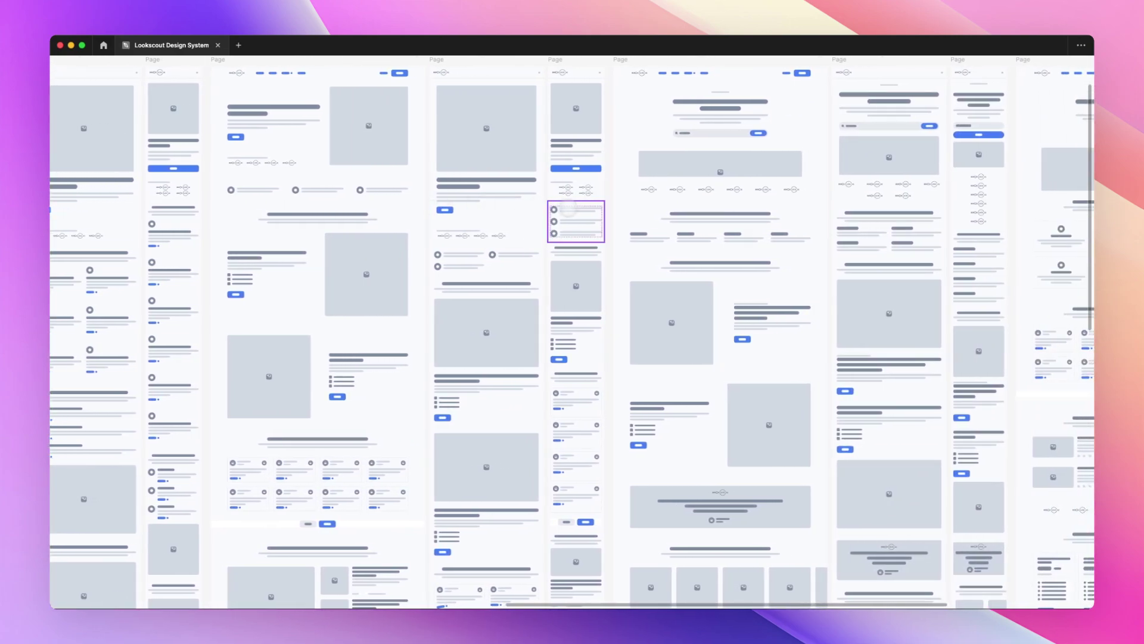
{"action": "scroll", "coordinate": [567, 208], "scroll_direction": "right", "scroll_amount": 10}
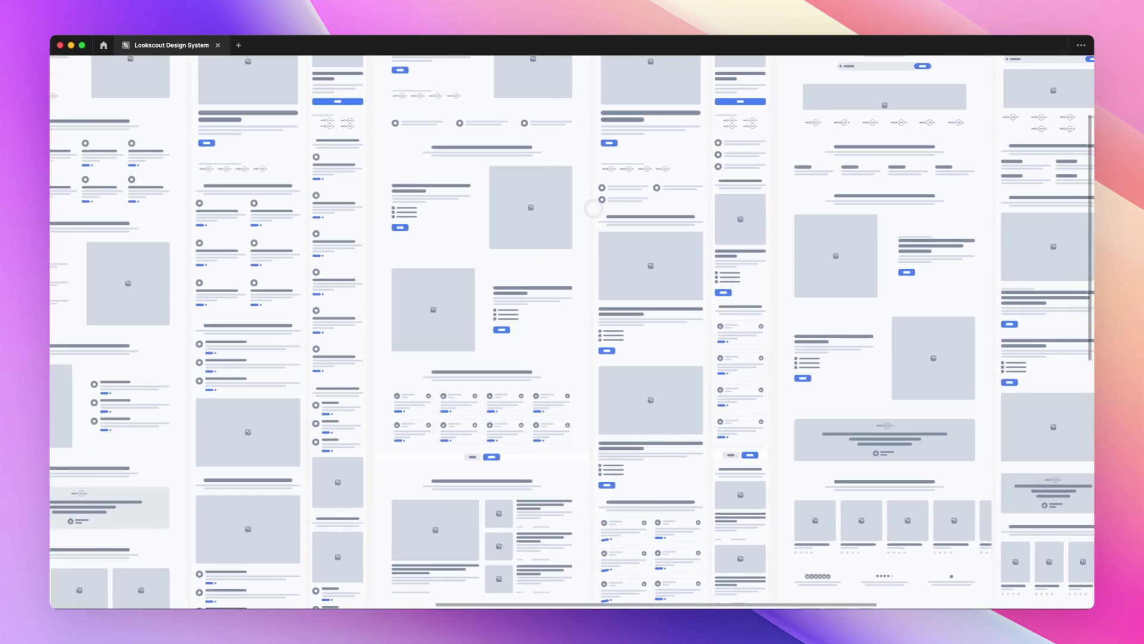
{"action": "scroll", "coordinate": [593, 209], "scroll_direction": "left", "scroll_amount": 20}
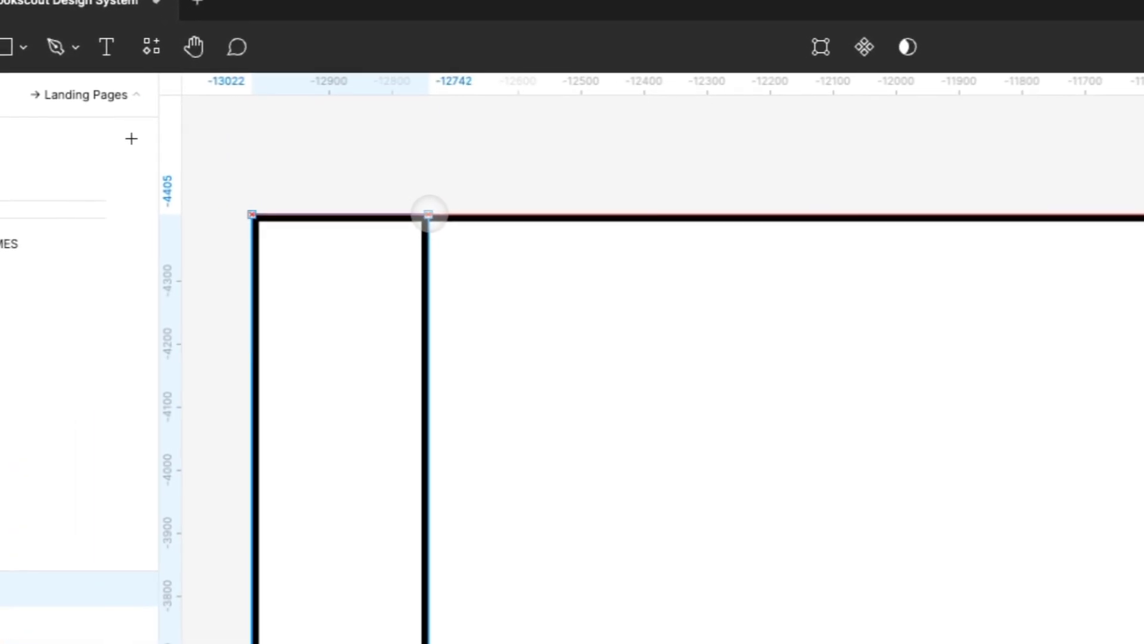
- Move the wide, short black-outlined rectangle down from the upper edge of the large white frame into its interior
{"action": "scroll", "coordinate": [393, 351], "scroll_direction": "up", "scroll_amount": 3}
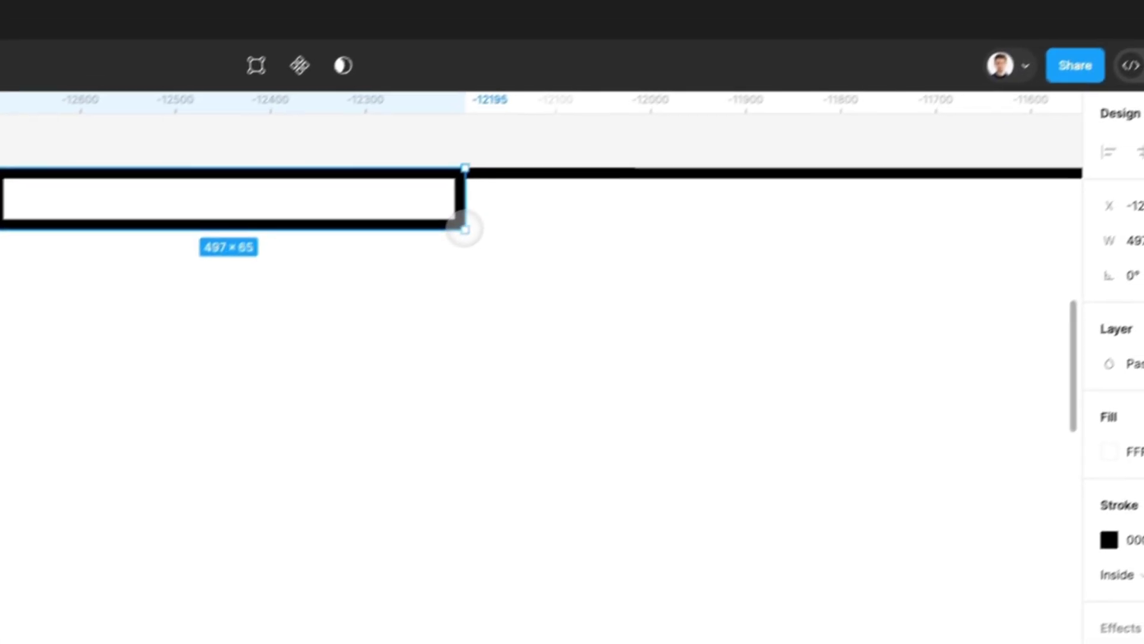
{"action": "left_click_drag", "start_coordinate": [414, 186], "coordinate": [406, 323]}
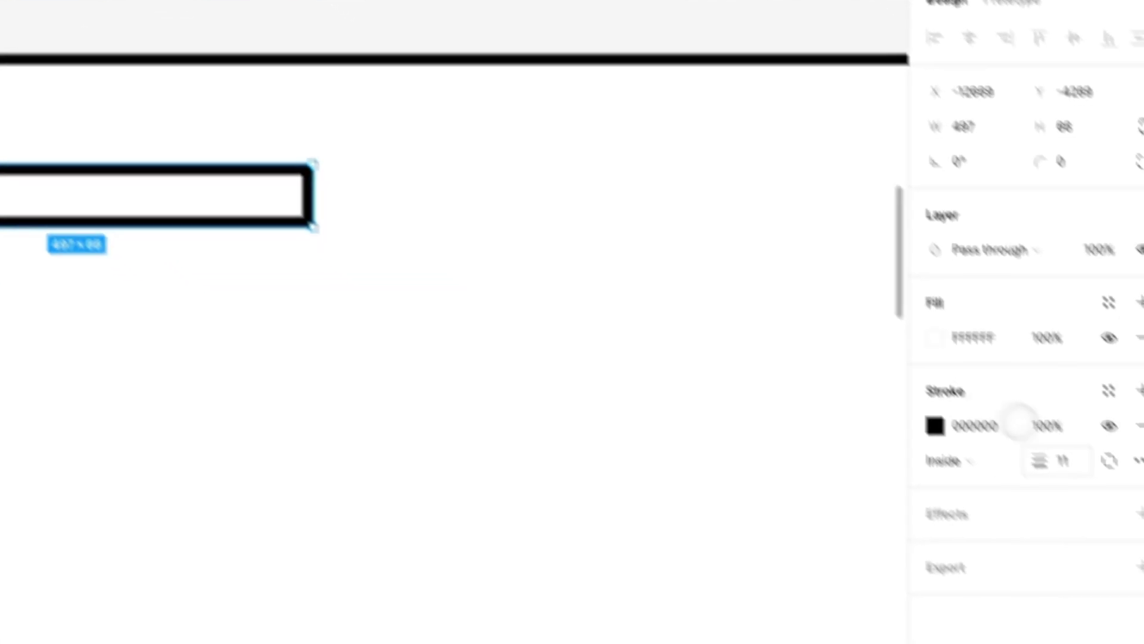
- Thin the outlined rectangle's stroke to 6 and add a copy below it, enlarged to 1076 × 112
{"action": "left_click", "coordinate": [1010, 398]}
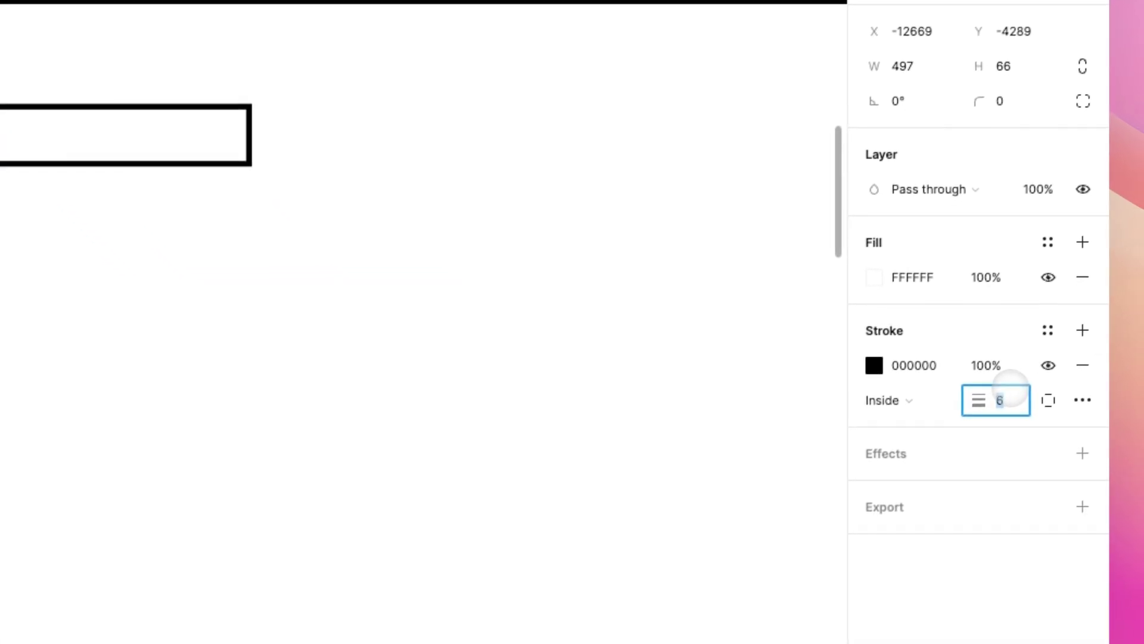
{"action": "left_click_drag", "start_coordinate": [157, 165], "coordinate": [157, 156]}
{"action": "left_click_drag", "start_coordinate": [169, 129], "coordinate": [169, 196]}
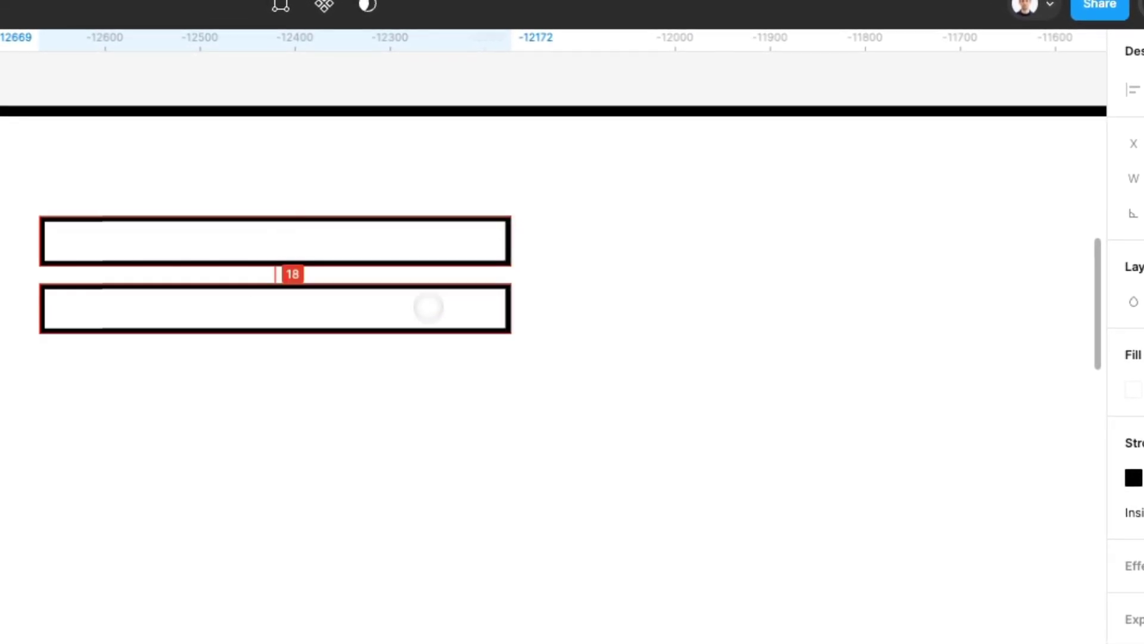
{"action": "left_click_drag", "start_coordinate": [429, 307], "coordinate": [939, 384]}
{"action": "scroll", "coordinate": [427, 317], "scroll_direction": "up", "scroll_amount": 3}
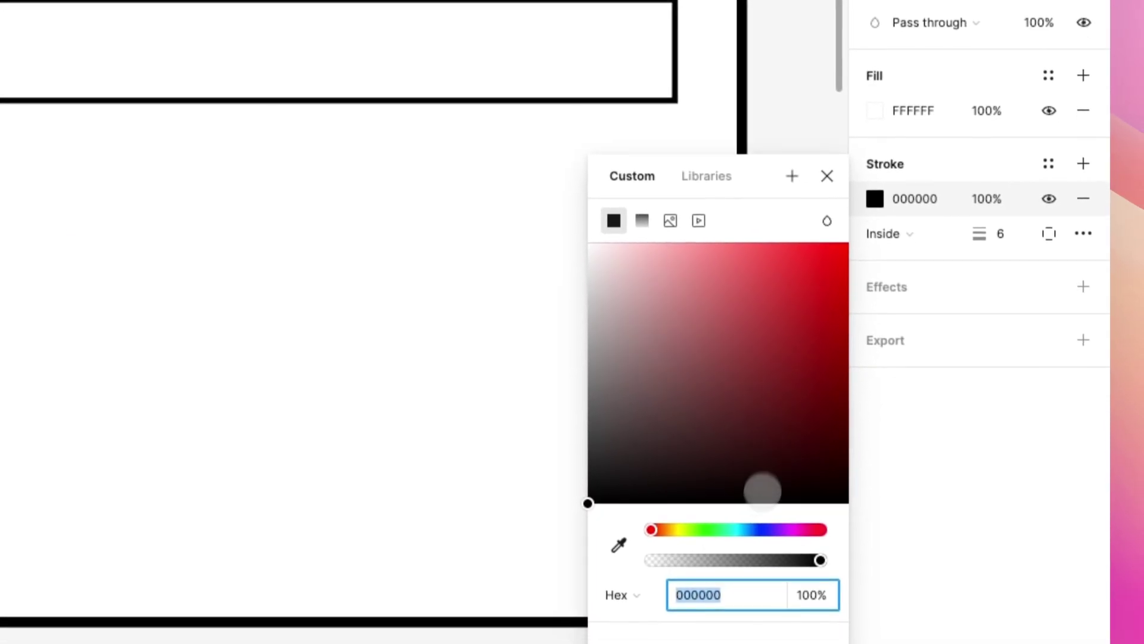
- Colour both the stroke and the fill of the small 291 × 53 rectangle blue, 001AFF
{"action": "left_click", "coordinate": [759, 516]}
{"action": "left_click_drag", "start_coordinate": [775, 471], "coordinate": [934, 126]}
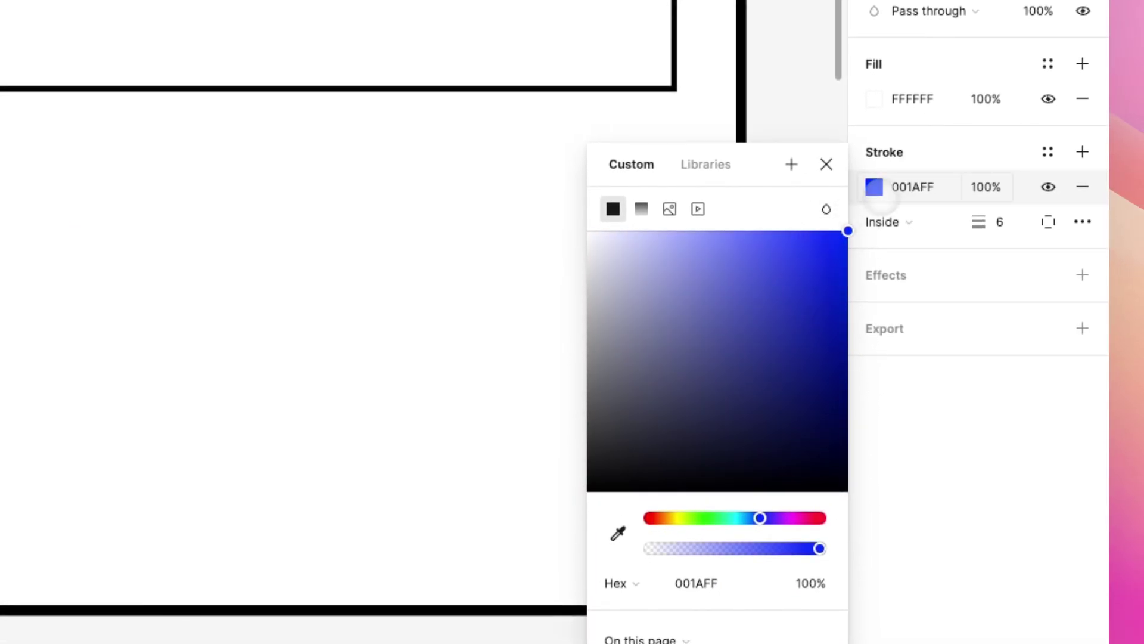
{"action": "left_click", "coordinate": [911, 187]}
{"action": "key", "text": "ctrl+c"}
{"action": "left_click", "coordinate": [912, 99]}
{"action": "key", "text": "ctrl+v"}
{"action": "key", "text": "Return"}
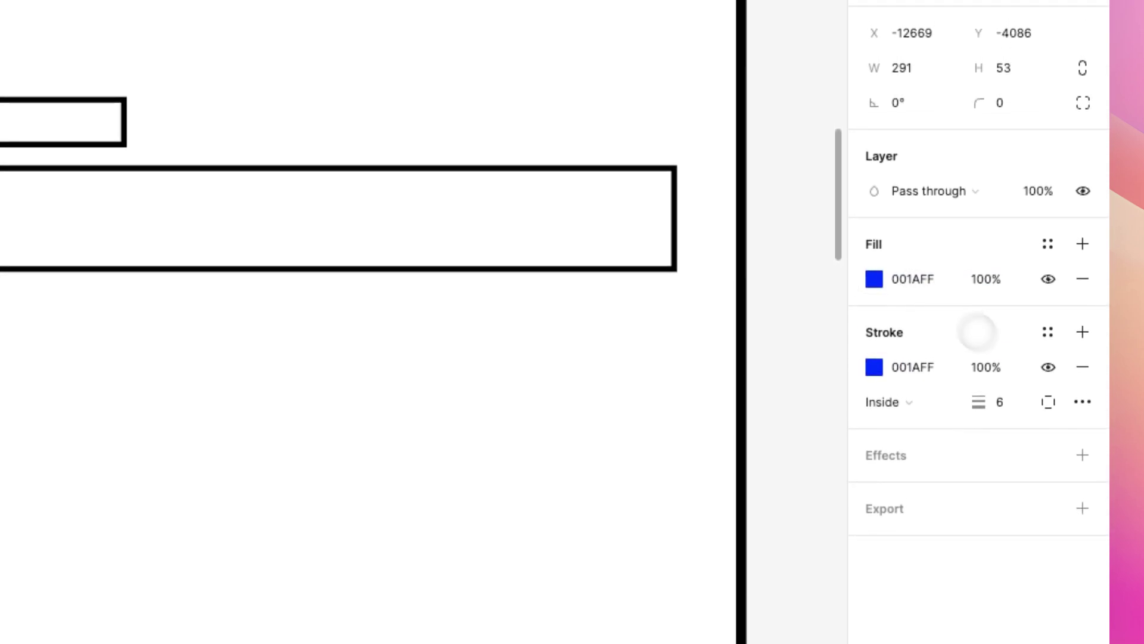
{"action": "left_click", "coordinate": [1048, 367]}
{"action": "scroll", "coordinate": [391, 328], "scroll_direction": "down", "scroll_amount": 3}
{"action": "left_click", "coordinate": [481, 113]}
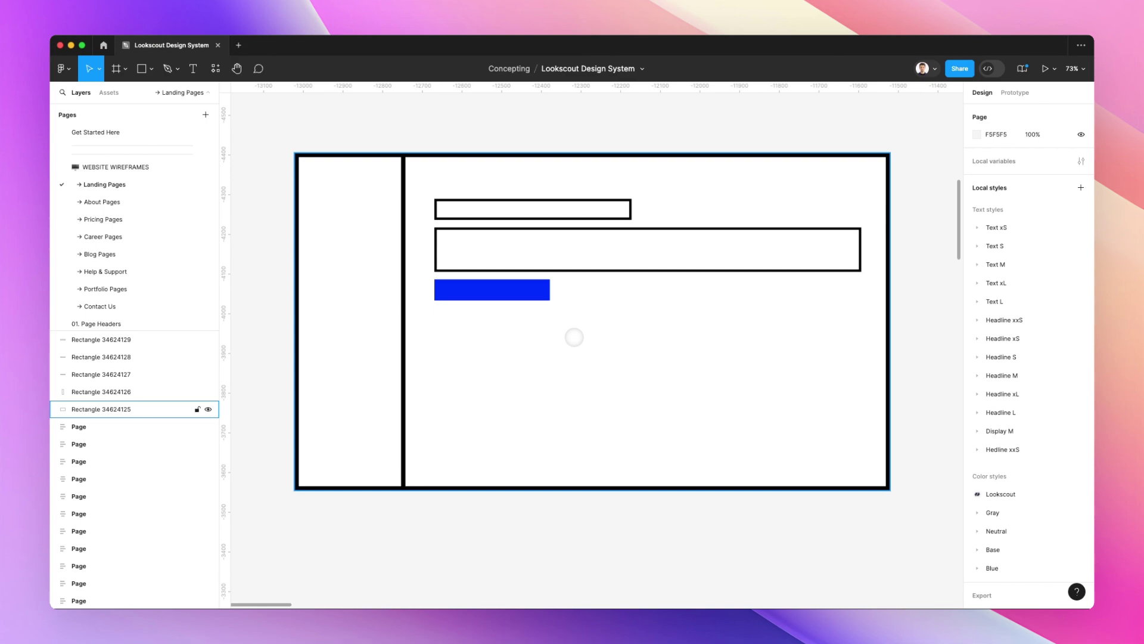
- Try a two-column layout by narrowing both outlined text rectangles and adding a 565 × 635 outlined rectangle beside them
{"action": "scroll", "coordinate": [573, 338], "scroll_direction": "up", "scroll_amount": 1}
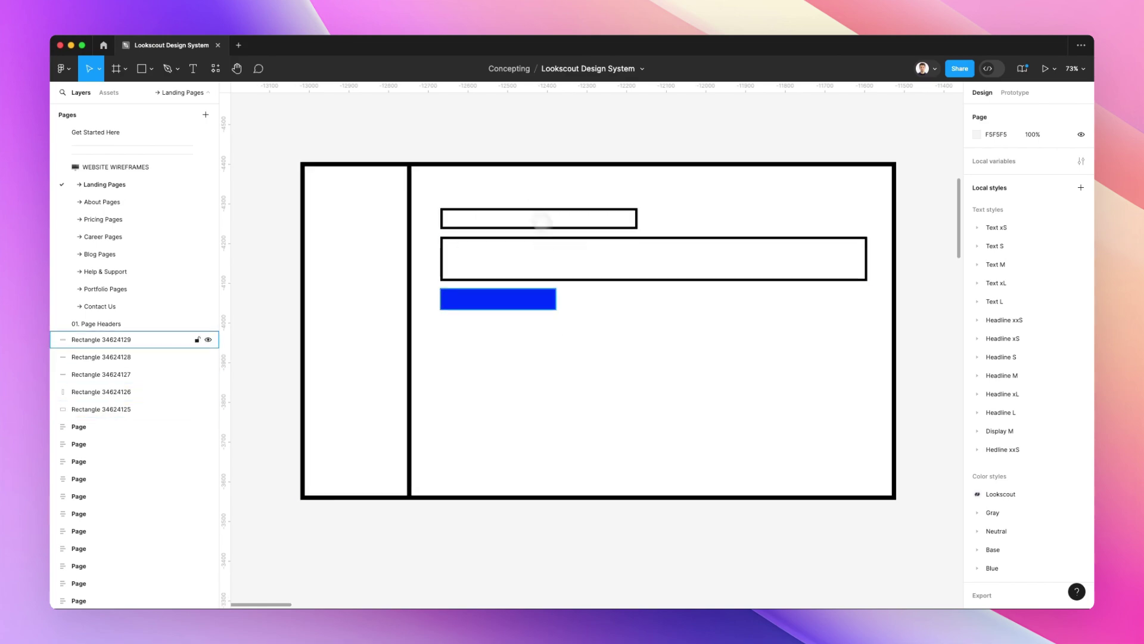
{"action": "left_click", "coordinate": [545, 276]}
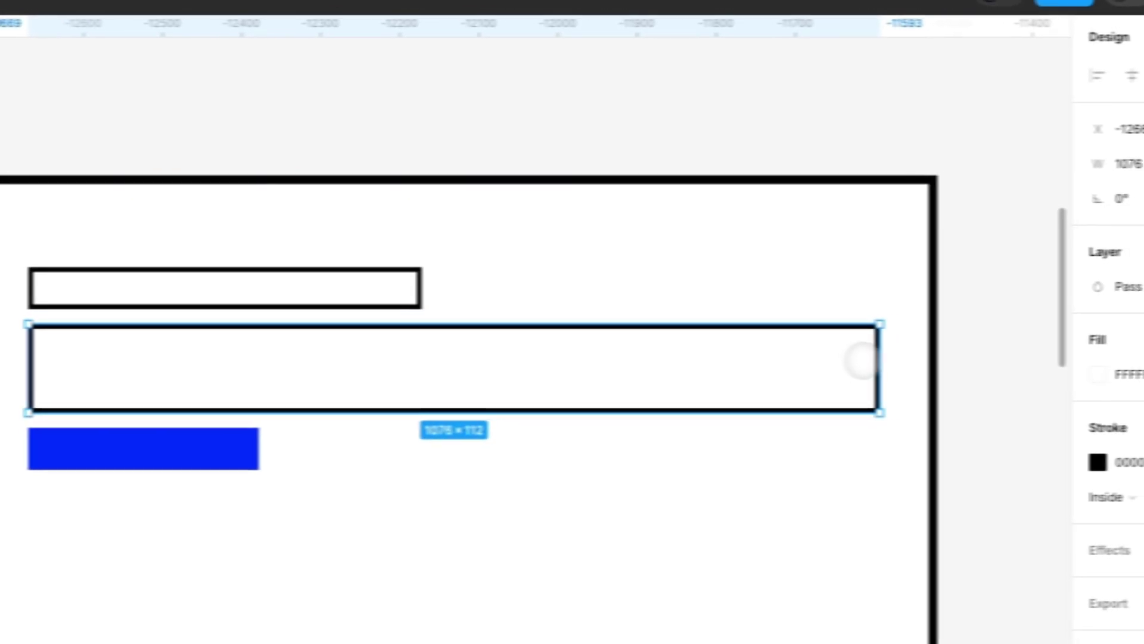
{"action": "left_click_drag", "start_coordinate": [865, 255], "coordinate": [670, 256]}
{"action": "left_click_drag", "start_coordinate": [437, 349], "coordinate": [631, 291]}
{"action": "left_click", "coordinate": [363, 282]}
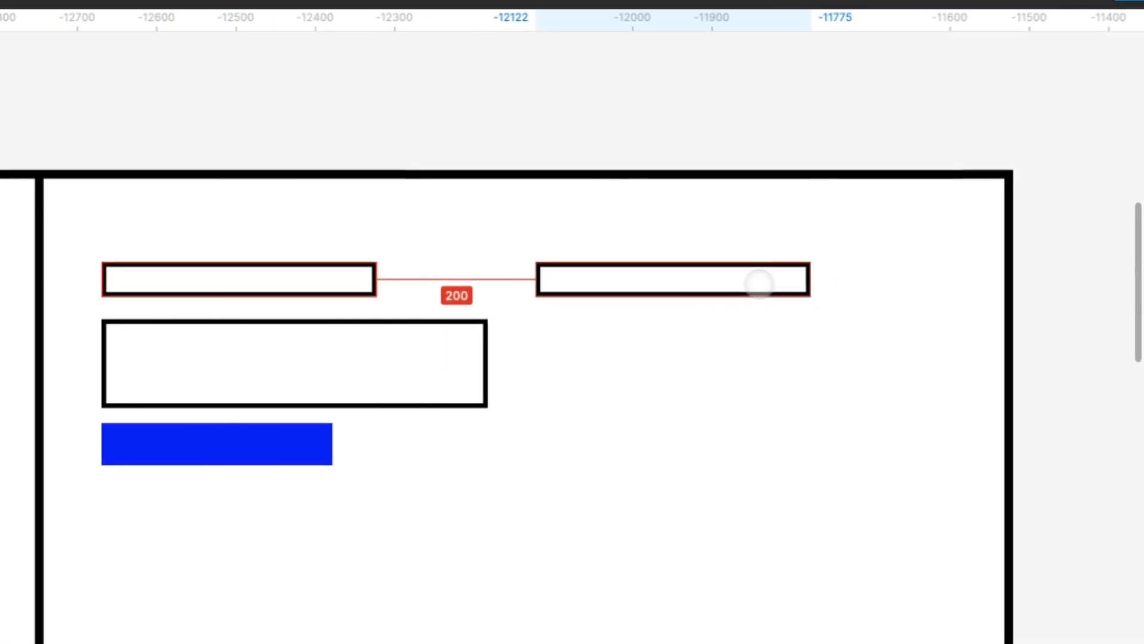
{"action": "left_click_drag", "start_coordinate": [798, 296], "coordinate": [969, 643]}
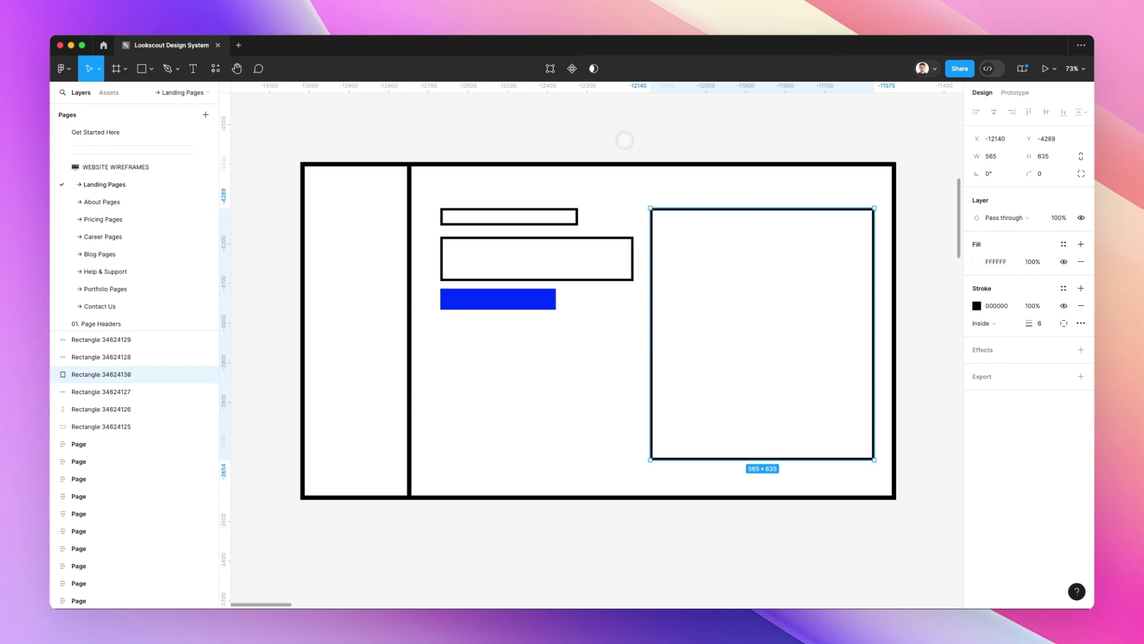
- Undo the two-column layout changes, back to the full-width middle rectangle
{"action": "key", "text": "super+z"}
{"action": "key", "text": "super+z"}
{"action": "key", "text": "super+z"}
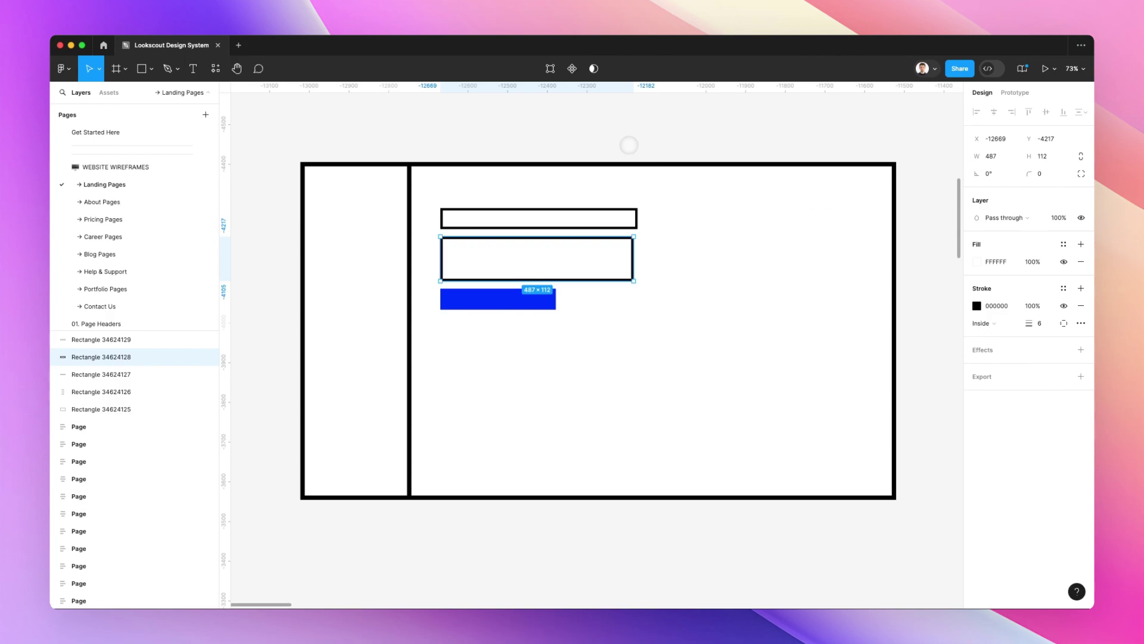
{"action": "key", "text": "super+z"}
{"action": "left_click", "coordinate": [654, 136]}
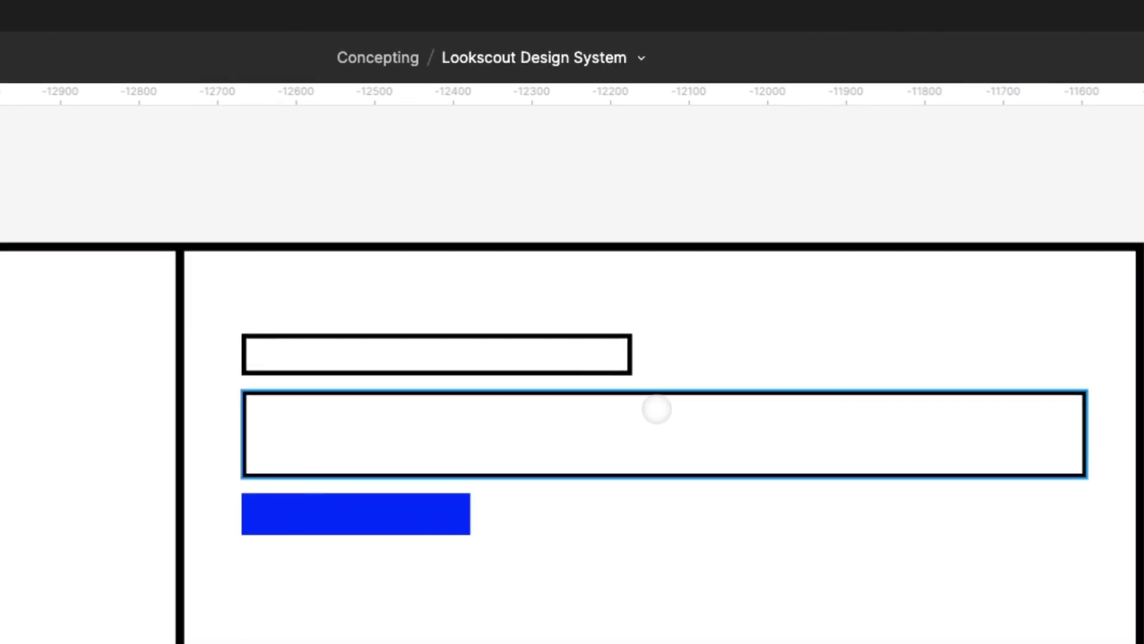
{"action": "left_click", "coordinate": [657, 409]}
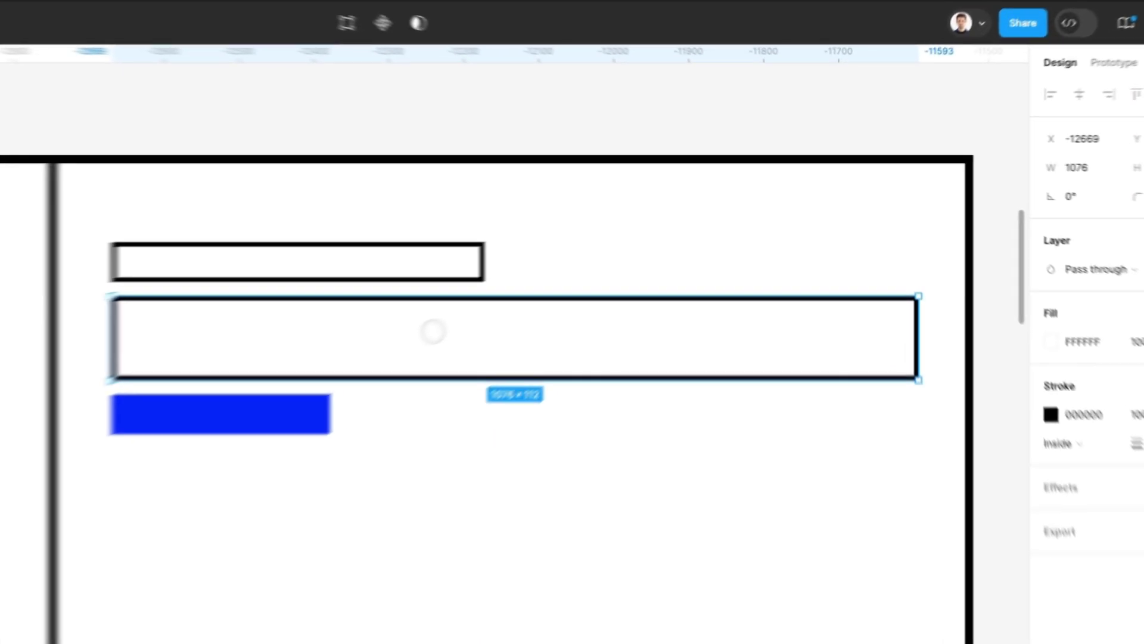
- Add the label "Description text" inside the wide middle rectangle, scaled up to about 189 × 30
{"action": "left_click", "coordinate": [608, 259]}
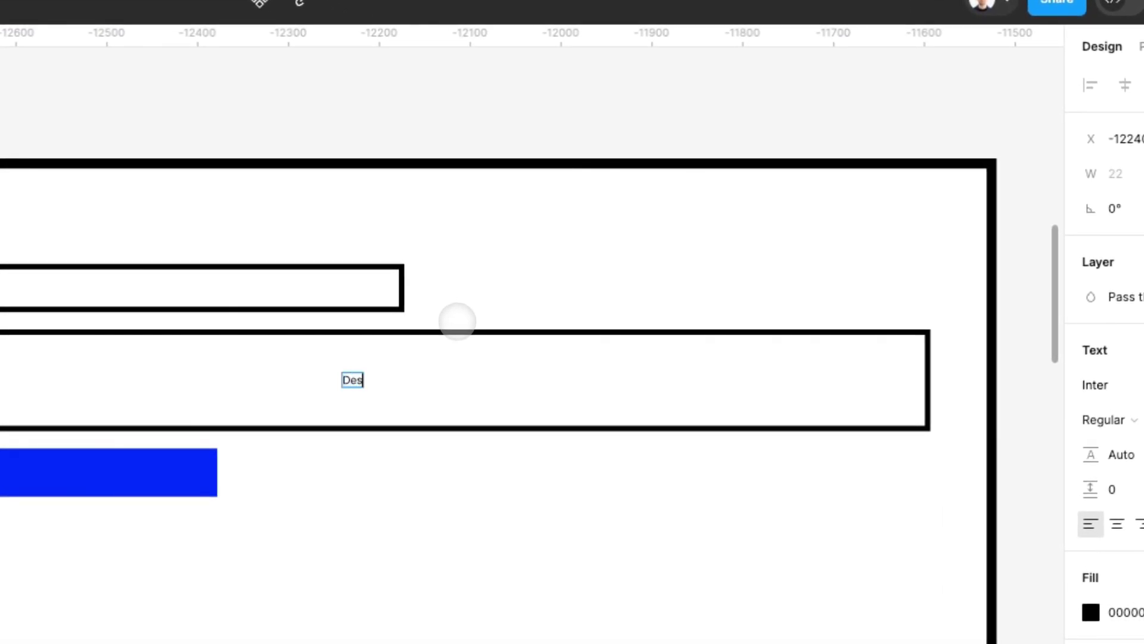
{"action": "key", "text": "Escape"}
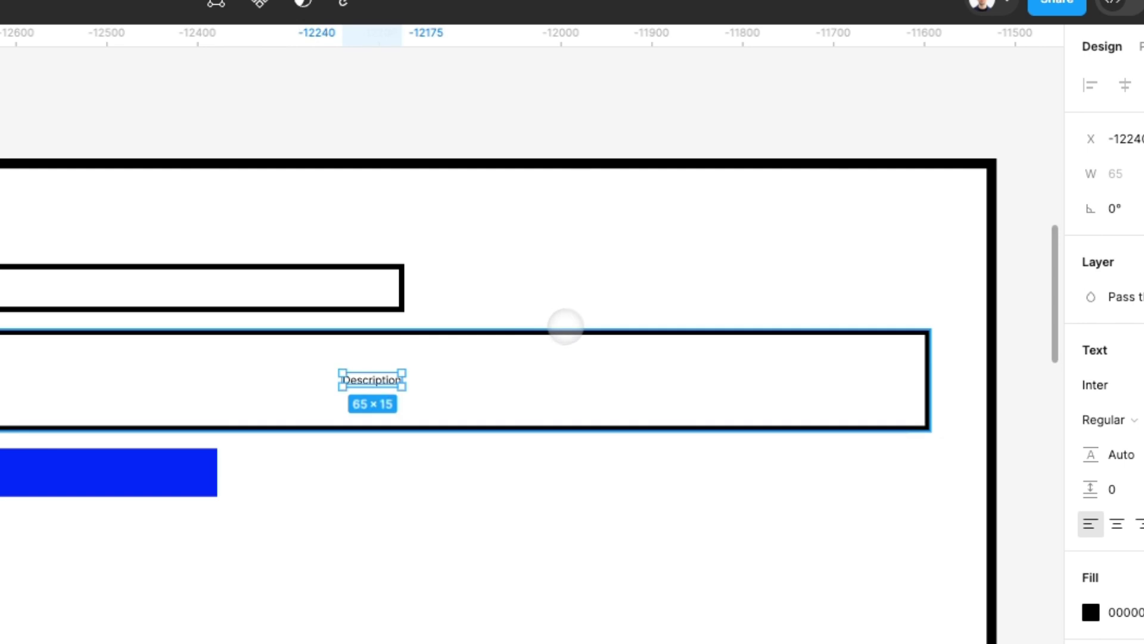
{"action": "key", "text": "k"}
{"action": "left_click_drag", "start_coordinate": [404, 377], "coordinate": [468, 378]}
{"action": "left_click_drag", "start_coordinate": [449, 377], "coordinate": [492, 377]}
{"action": "left_click", "coordinate": [626, 345], "text": "shift"}
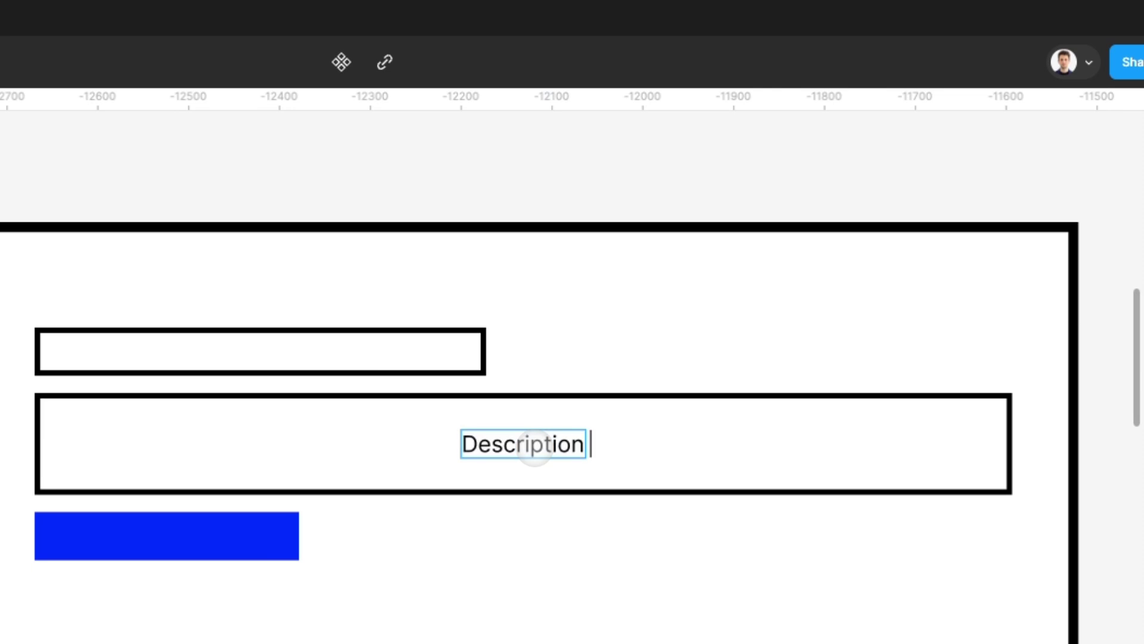
{"action": "key", "text": "Escape"}
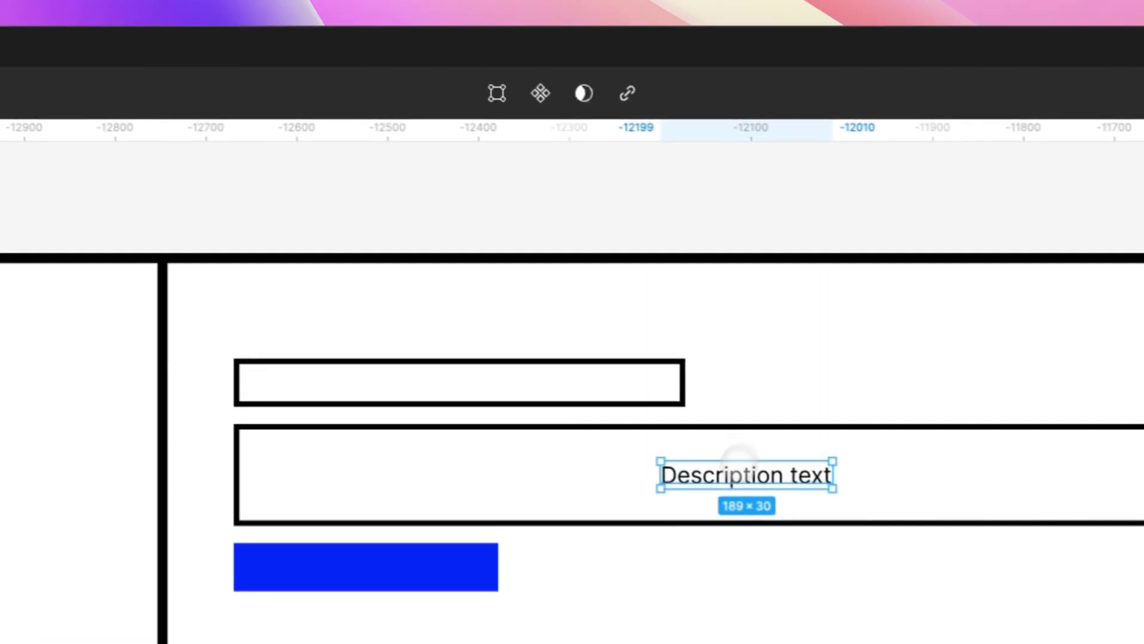
- Copy the description label into the narrower rectangle above and change the copy's text to "Headline"
{"action": "left_click_drag", "start_coordinate": [534, 448], "coordinate": [139, 351]}
{"action": "left_click_drag", "start_coordinate": [352, 385], "coordinate": [350, 386]}
{"action": "double_click", "coordinate": [342, 387]}
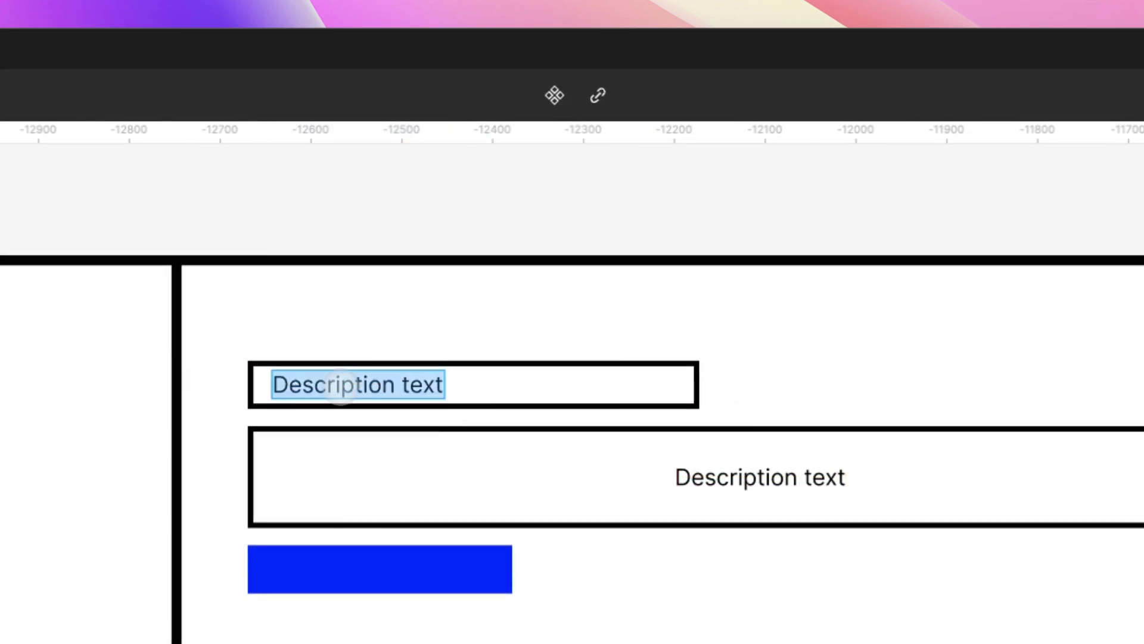
{"action": "type", "text": "Headline"}
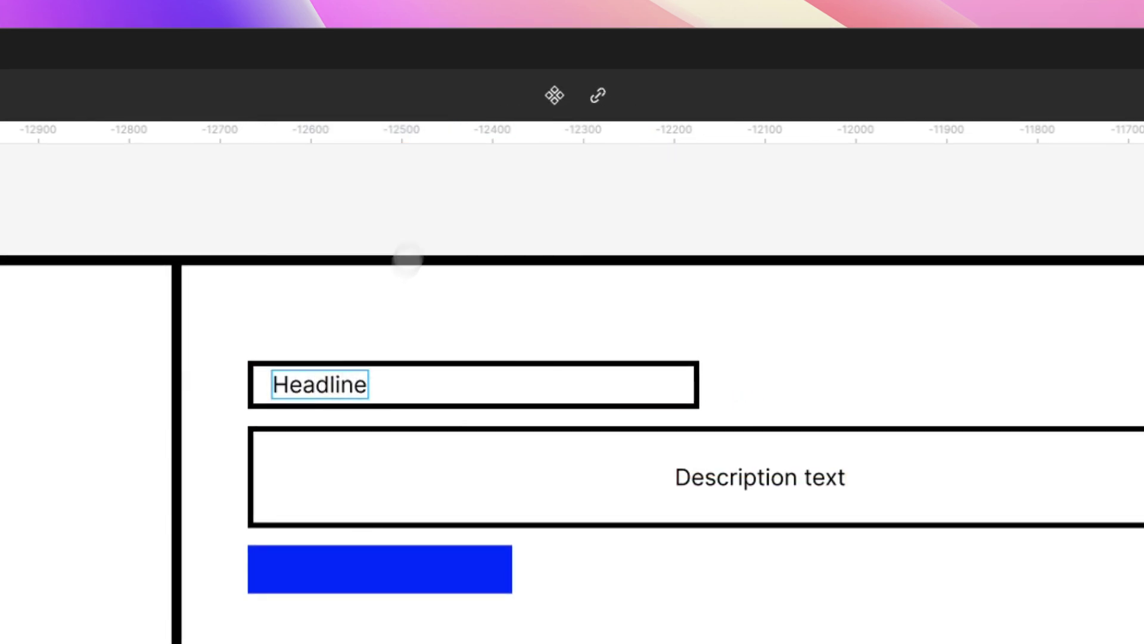
{"action": "key", "text": "Escape"}
- Copy the headline label onto the blue rectangle, change its text to "CTA" and make it white
{"action": "left_click_drag", "start_coordinate": [310, 385], "coordinate": [371, 570]}
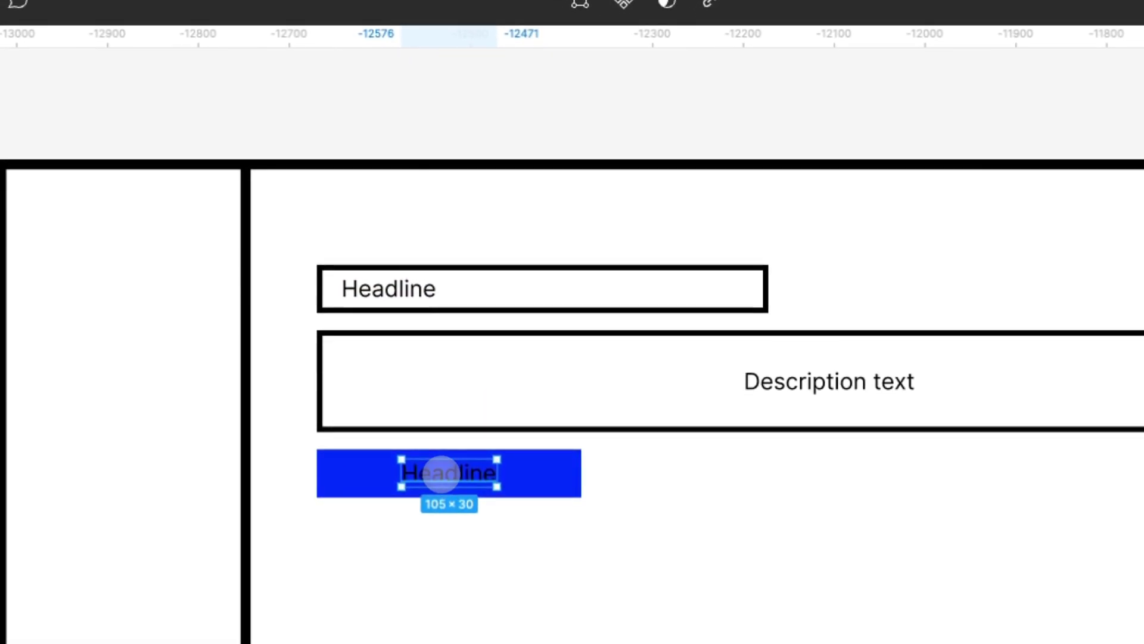
{"action": "double_click", "coordinate": [441, 474]}
{"action": "type", "text": "CTA"}
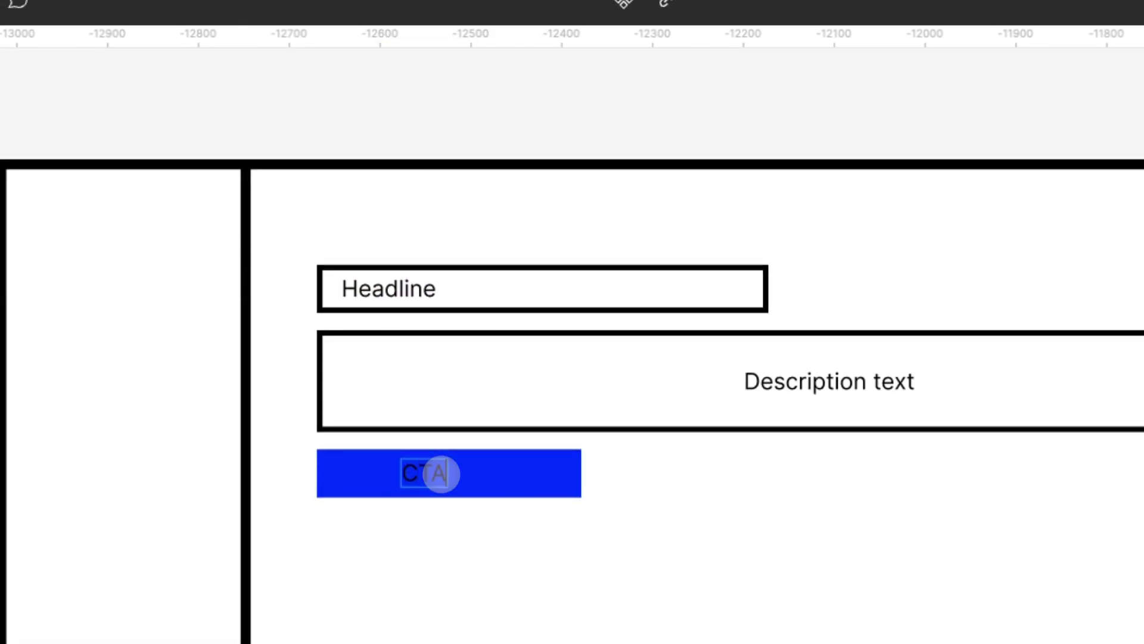
{"action": "left_click", "coordinate": [680, 491]}
{"action": "key", "text": "i"}
{"action": "left_click", "coordinate": [616, 492]}
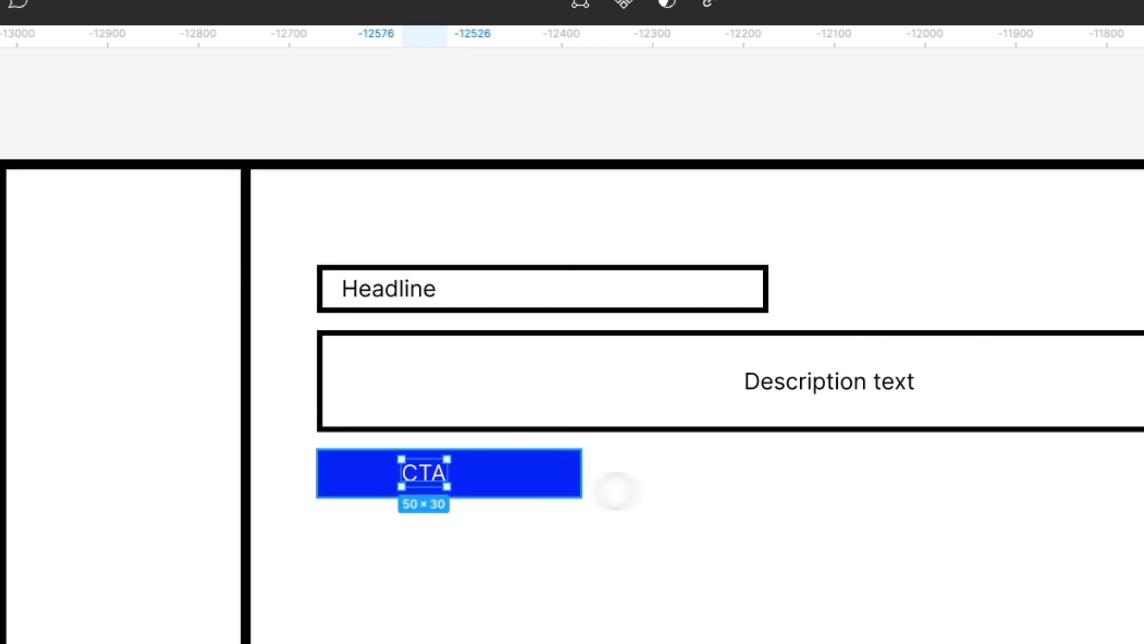
- Make the label on the blue rectangle bold, extend it to "CTA Button" and centre it
{"action": "key", "text": "ctrl+b"}
{"action": "left_click_drag", "start_coordinate": [452, 482], "coordinate": [457, 484]}
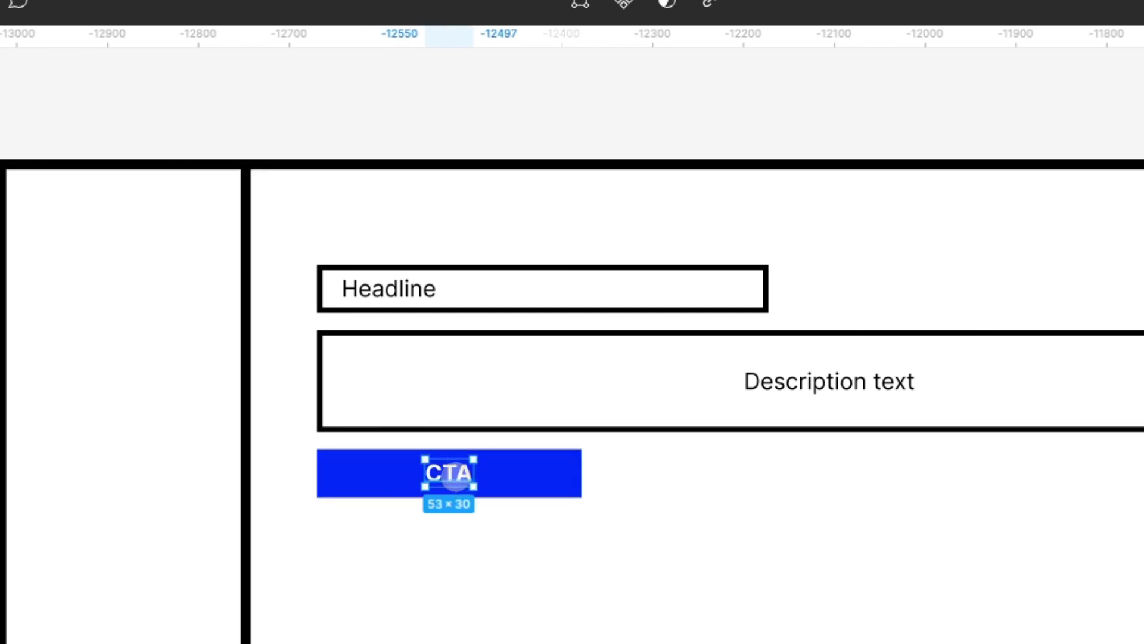
{"action": "double_click", "coordinate": [455, 476]}
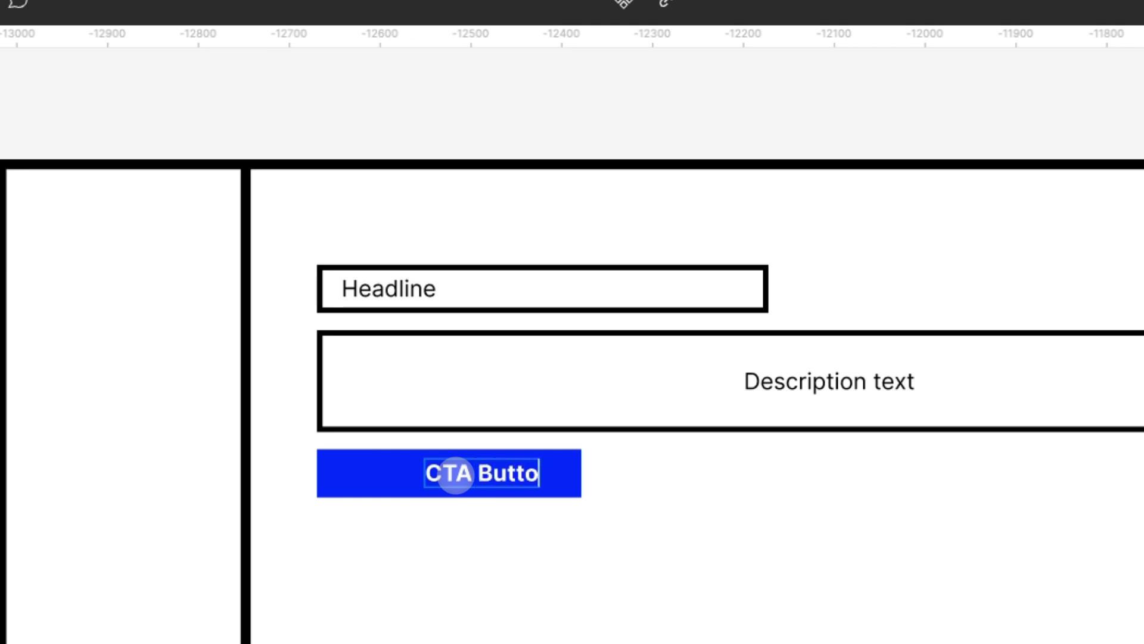
{"action": "key", "text": "Escape"}
{"action": "left_click_drag", "start_coordinate": [495, 473], "coordinate": [459, 473]}
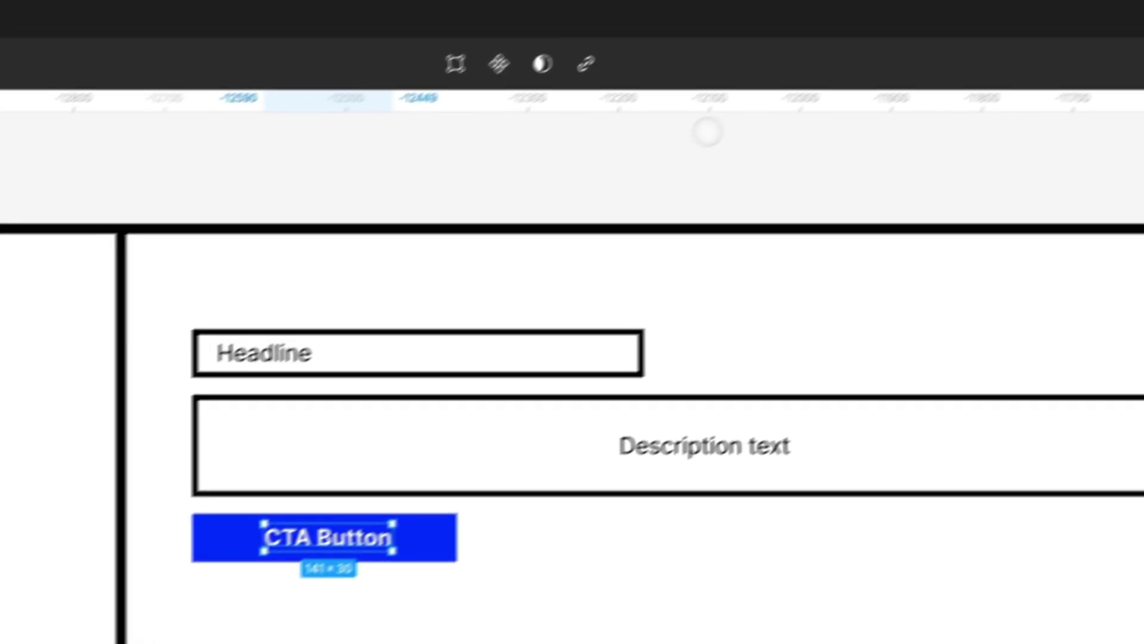
{"action": "left_click", "coordinate": [827, 80]}
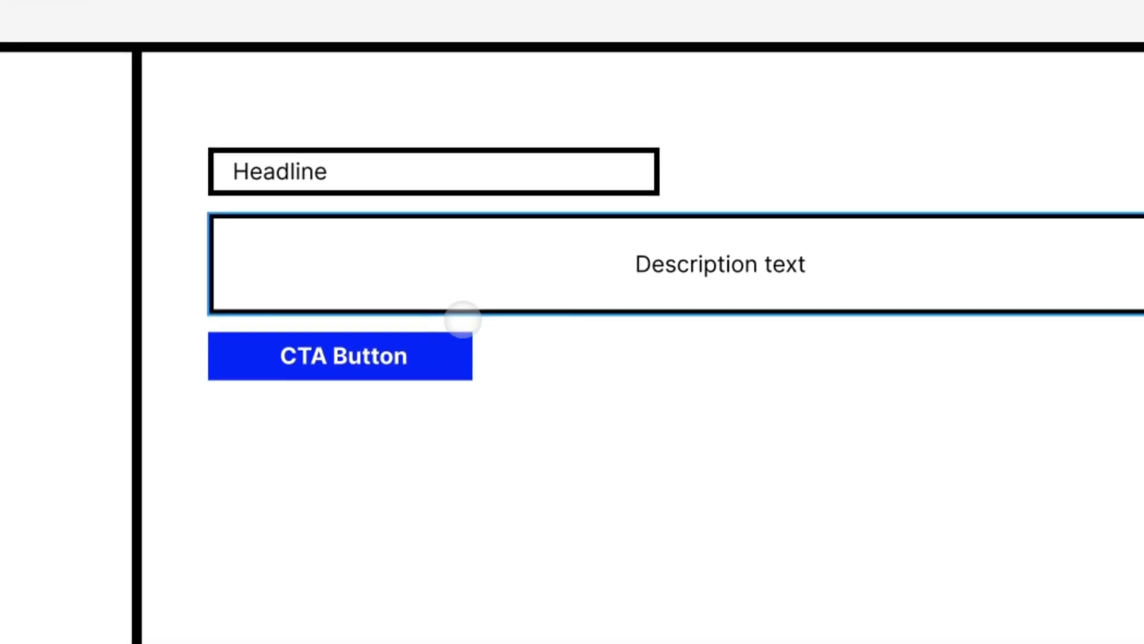
- Try adding a bulleted line beneath the description text
{"action": "left_click", "coordinate": [633, 486]}
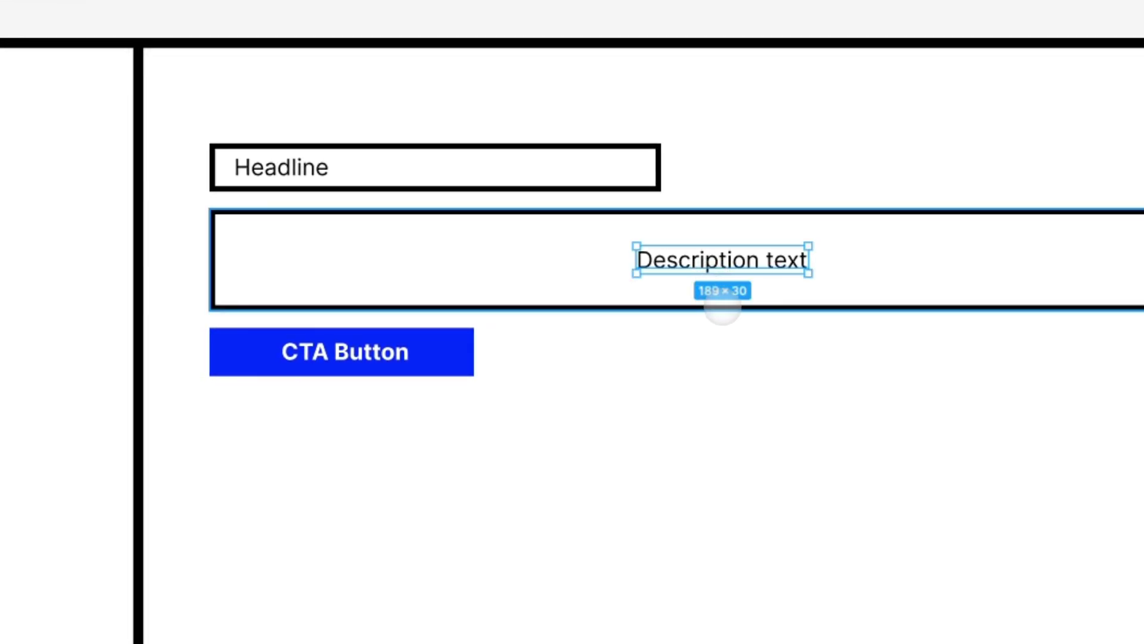
{"action": "double_click", "coordinate": [773, 261]}
{"action": "key", "text": "Right"}
{"action": "key", "text": "Return"}
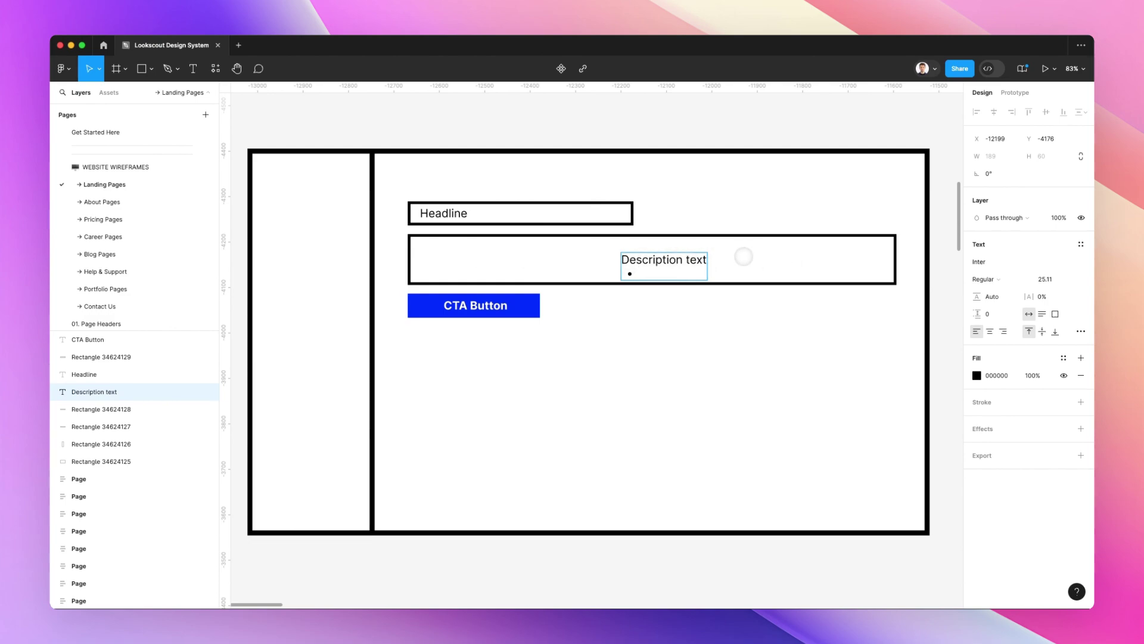
{"action": "key", "text": "BackSpace"}
{"action": "left_click", "coordinate": [722, 113]}
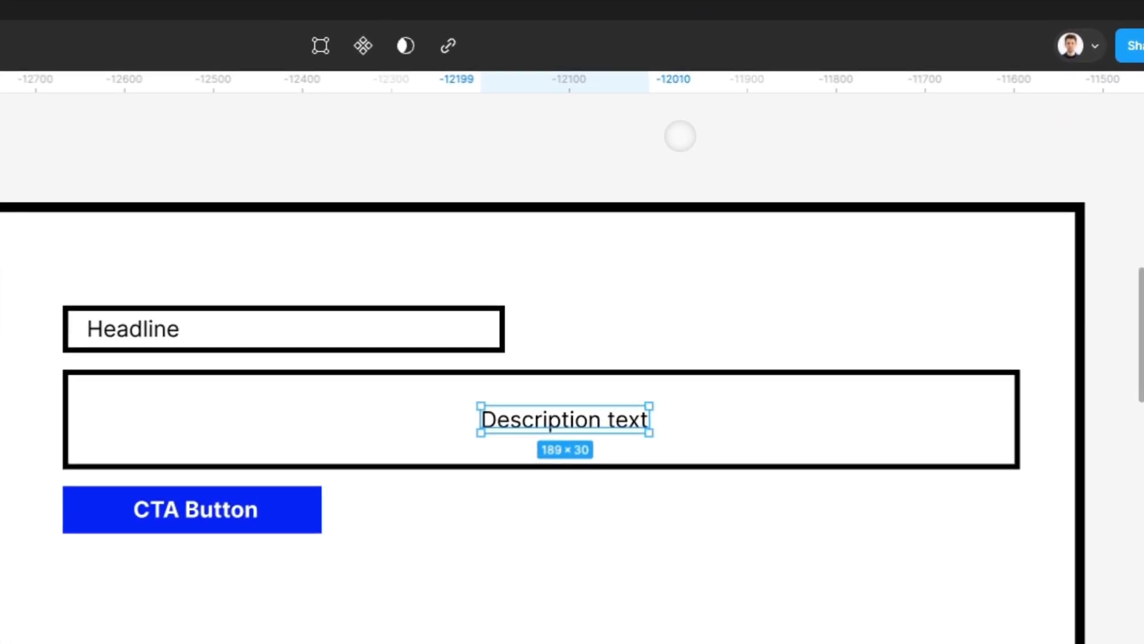
{"action": "left_click", "coordinate": [722, 114]}
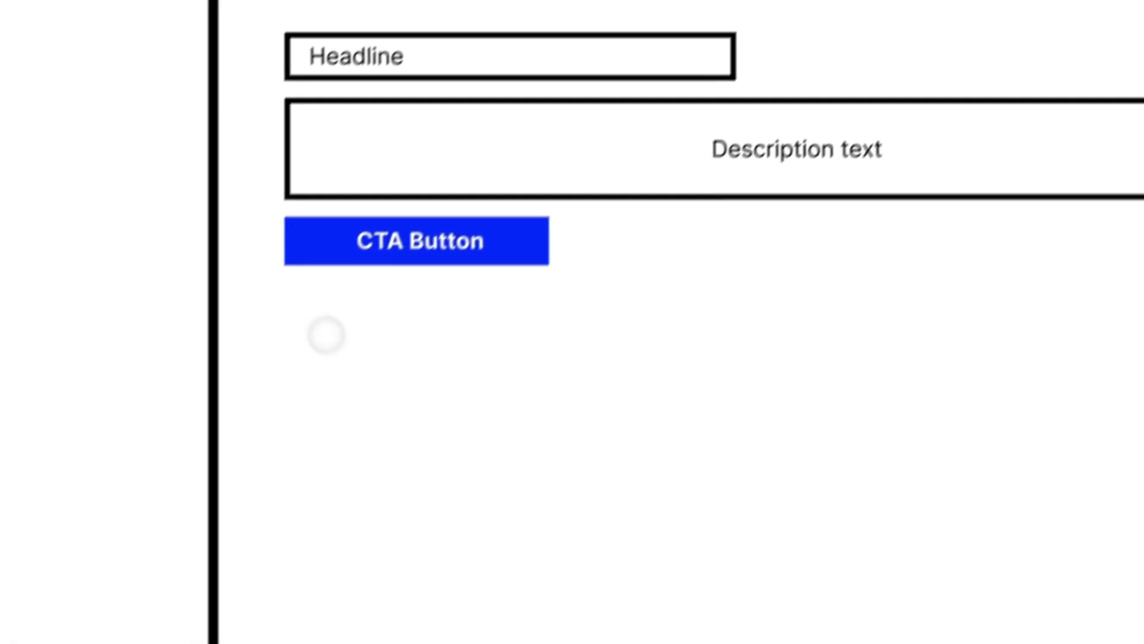
- Draw a 356 × 227 rectangle below the CTA button and apply the description box's white fill and black outline
{"action": "mouse_move", "coordinate": [312, 268]}
{"action": "left_mouse_down"}
{"action": "mouse_move", "coordinate": [560, 462]}
{"action": "mouse_move", "coordinate": [639, 485]}
{"action": "mouse_move", "coordinate": [637, 471]}
{"action": "left_mouse_up"}
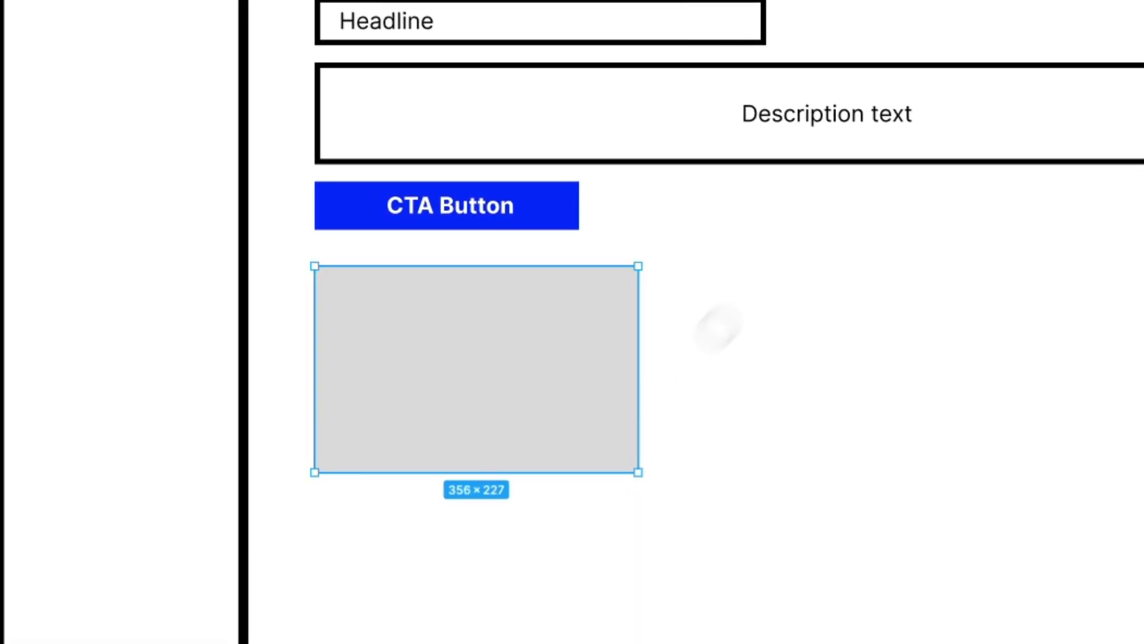
{"action": "left_click", "coordinate": [736, 161]}
{"action": "left_click", "coordinate": [600, 303]}
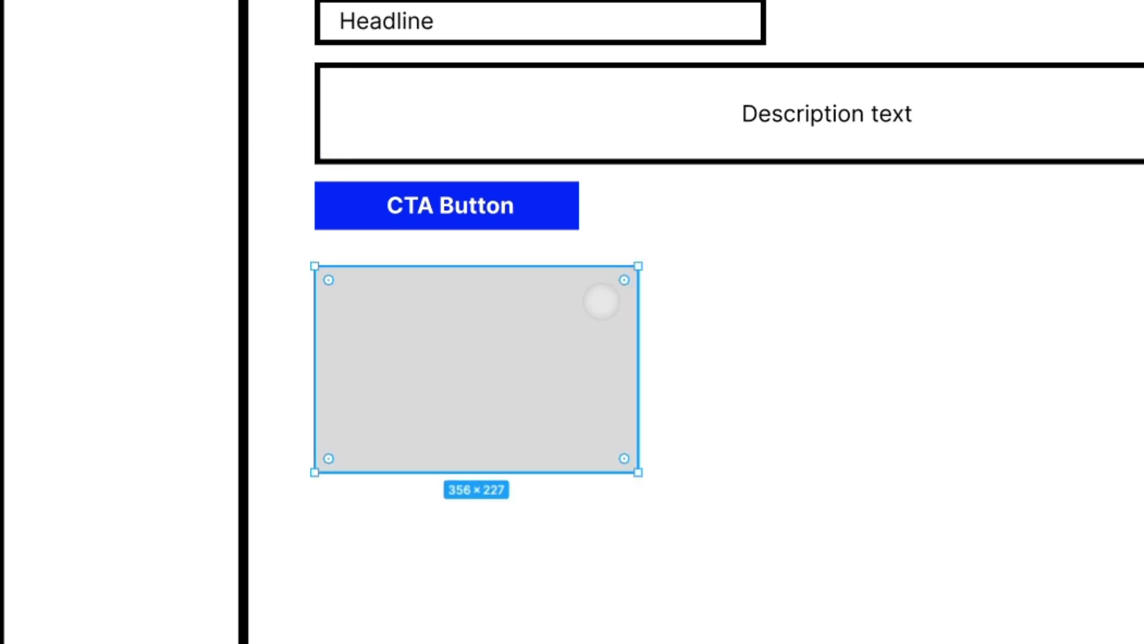
{"action": "key", "text": "ctrl+alt+v"}
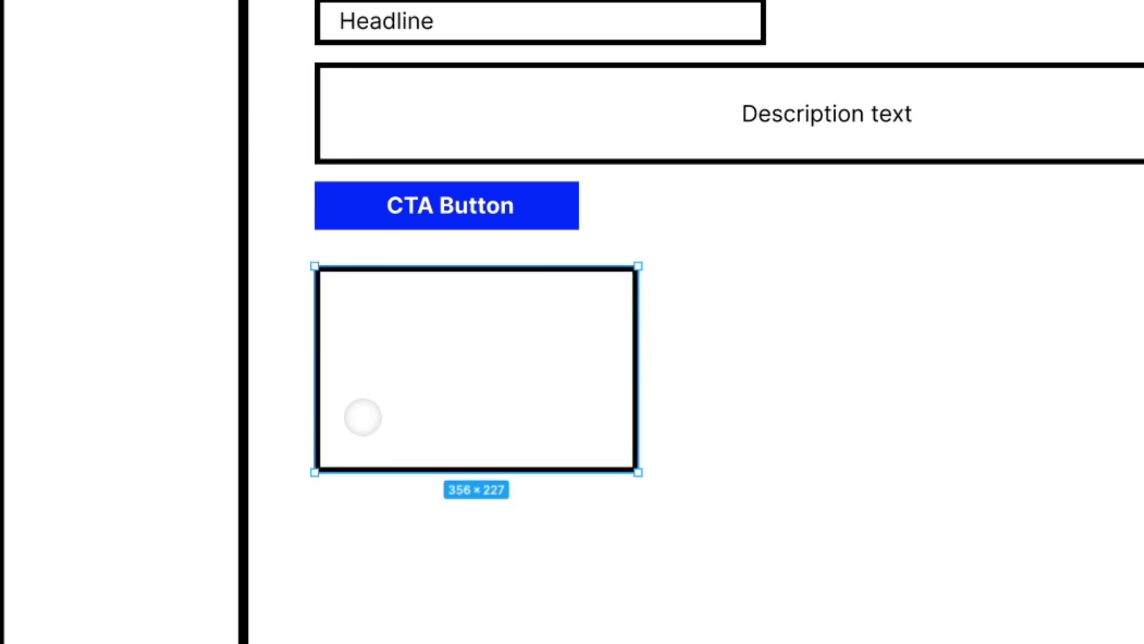
- Draw a blue six-point zigzag line with the Pen tool inside the new rectangle as a chart placeholder
{"action": "left_click", "coordinate": [335, 421]}
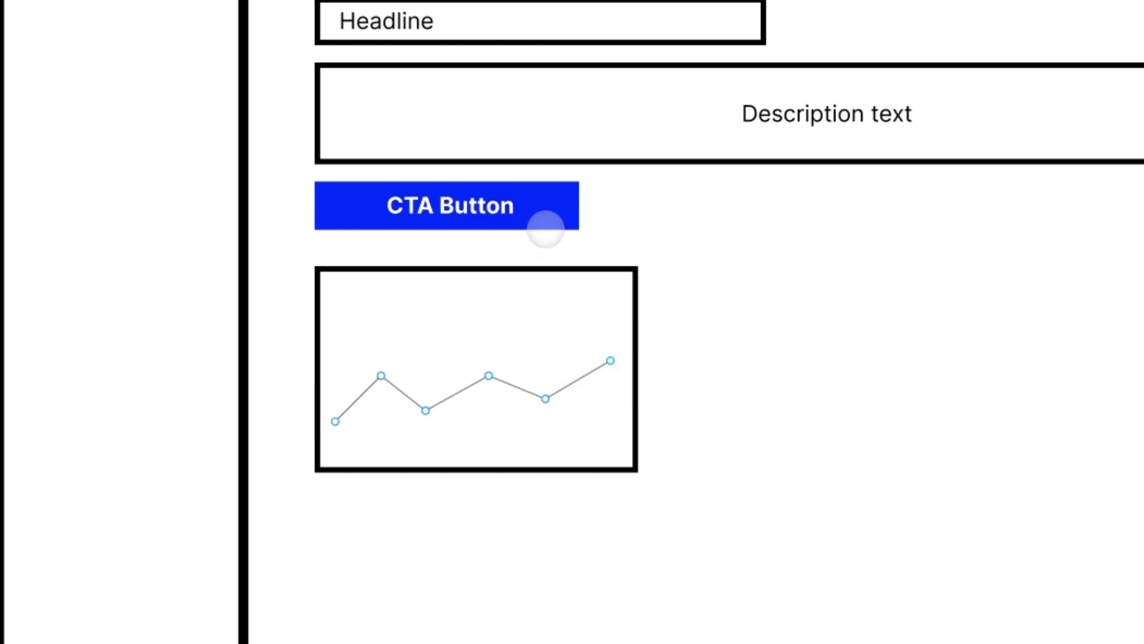
{"action": "key", "text": "Return"}
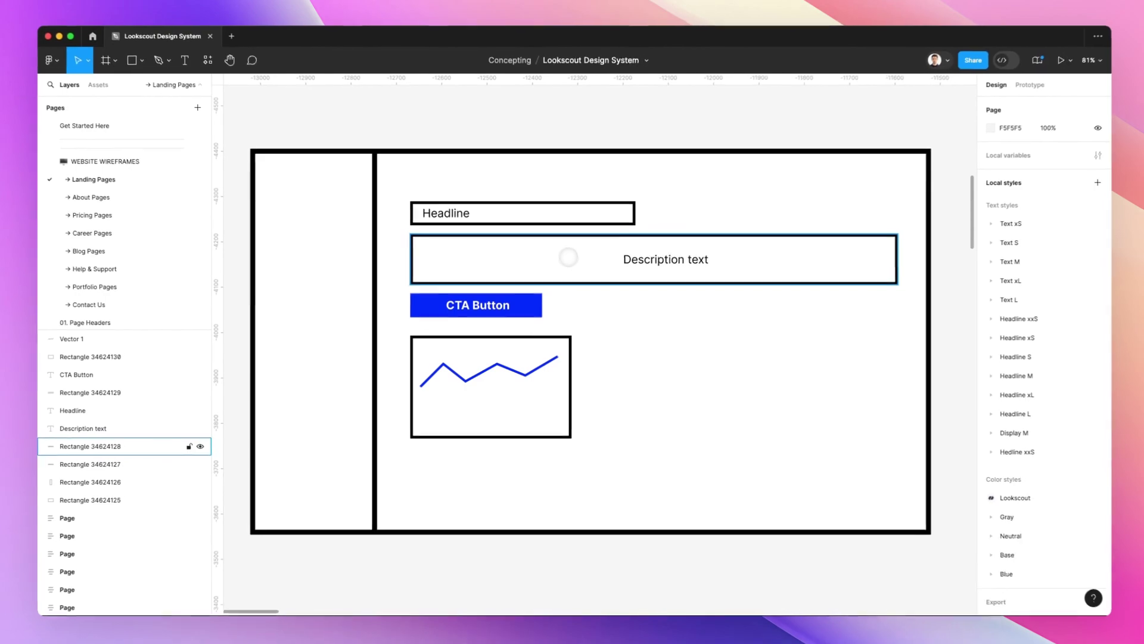
{"action": "scroll", "coordinate": [648, 274], "scroll_direction": "down", "scroll_amount": 2}
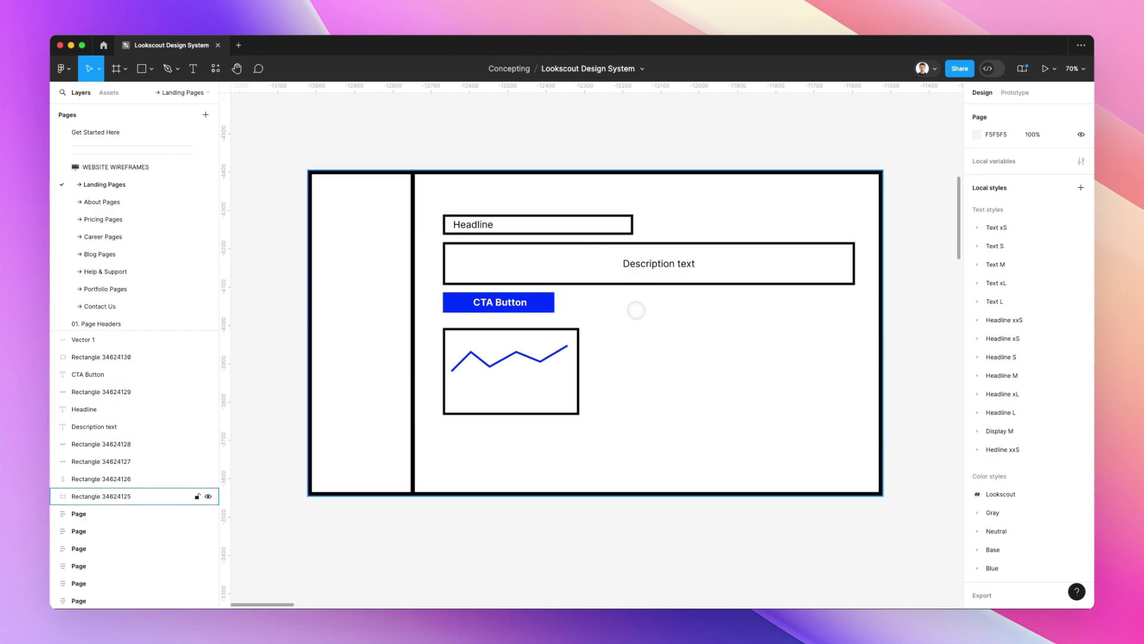
{"action": "scroll", "coordinate": [637, 313], "scroll_direction": "down", "scroll_amount": 2}
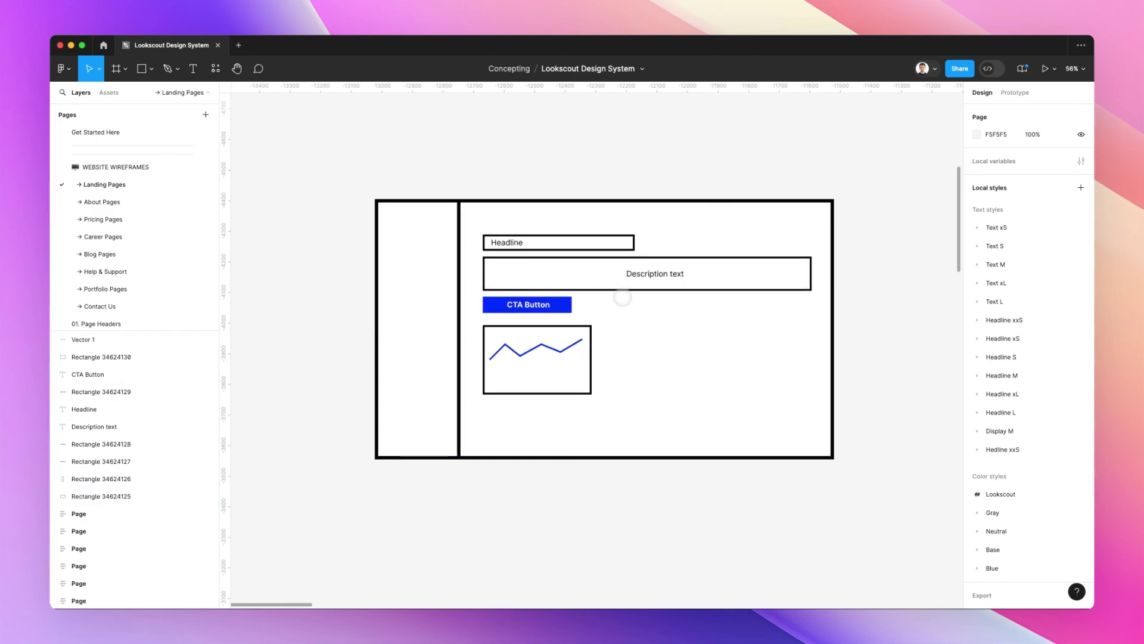
{"action": "scroll", "coordinate": [722, 198], "scroll_direction": "left", "scroll_amount": 1}
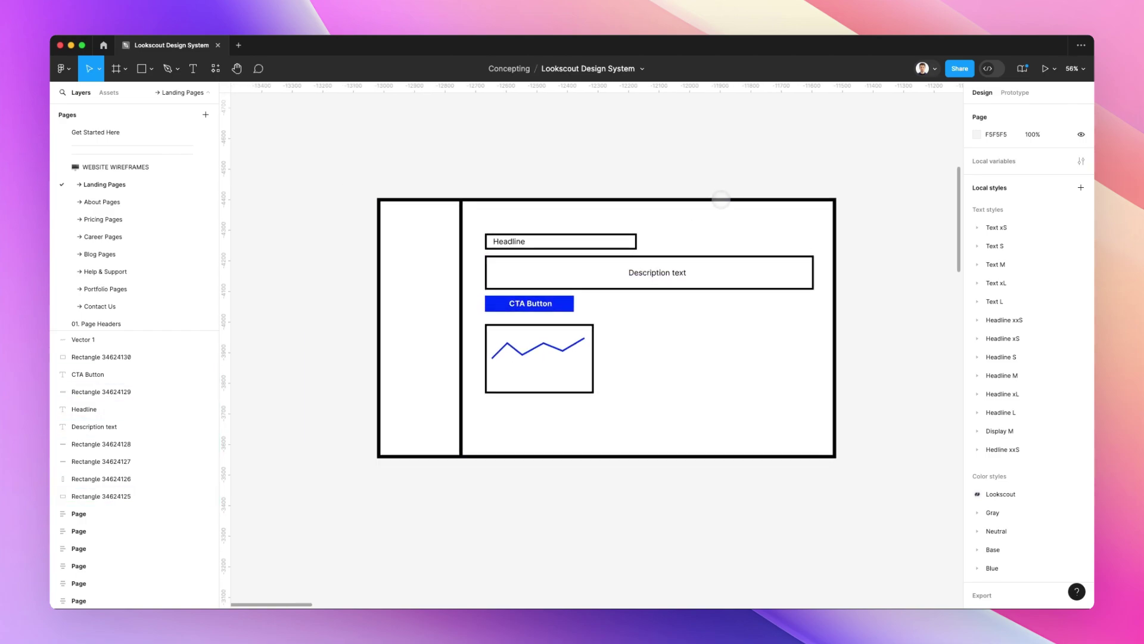
- Draw a 194 × 194 circle over the wireframe frame's upper-right corner and fill it bright green
{"action": "key", "text": "o"}
{"action": "left_click_drag", "start_coordinate": [836, 202], "coordinate": [867, 177]}
{"action": "left_click", "coordinate": [976, 261]}
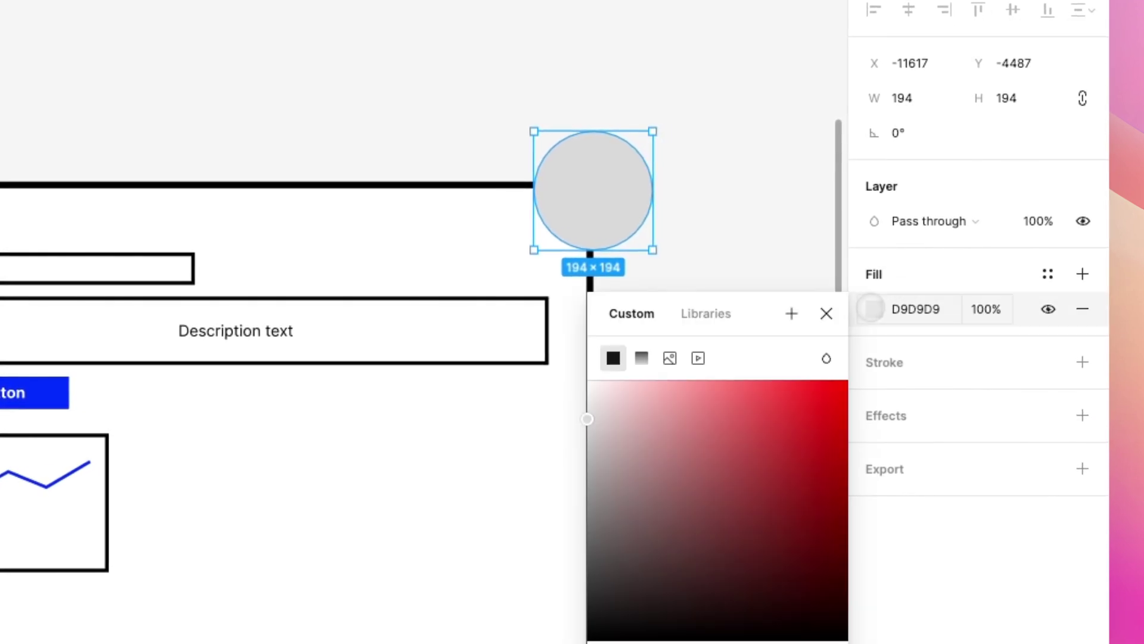
{"action": "left_click", "coordinate": [720, 637]}
{"action": "left_click_drag", "start_coordinate": [816, 429], "coordinate": [934, 423]}
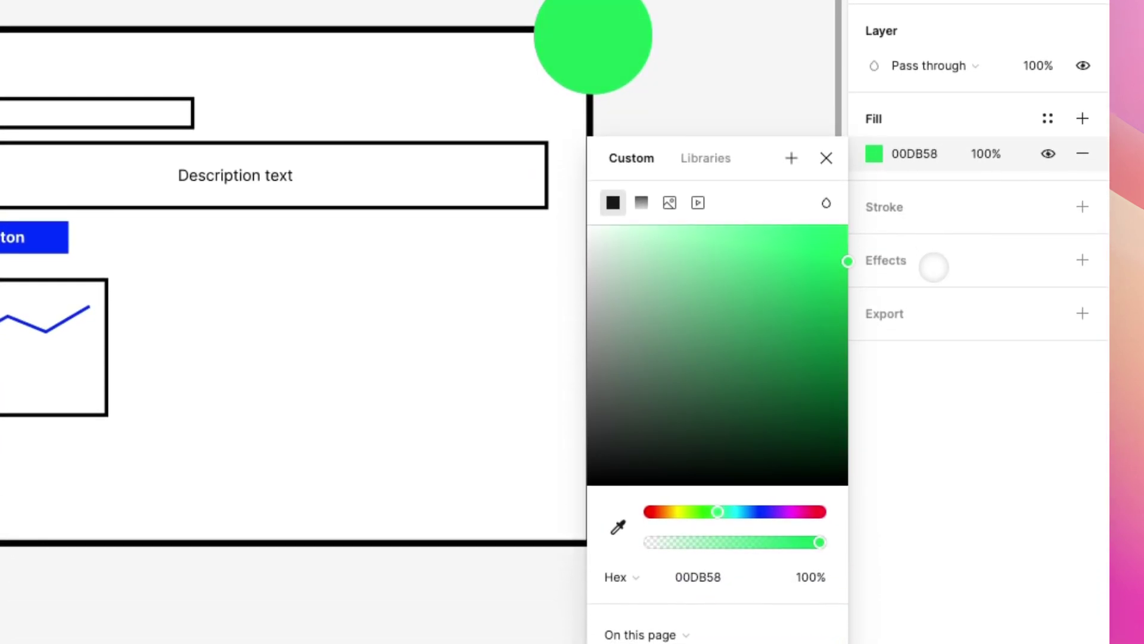
{"action": "left_click_drag", "start_coordinate": [933, 266], "coordinate": [940, 275]}
{"action": "left_click", "coordinate": [817, 25]}
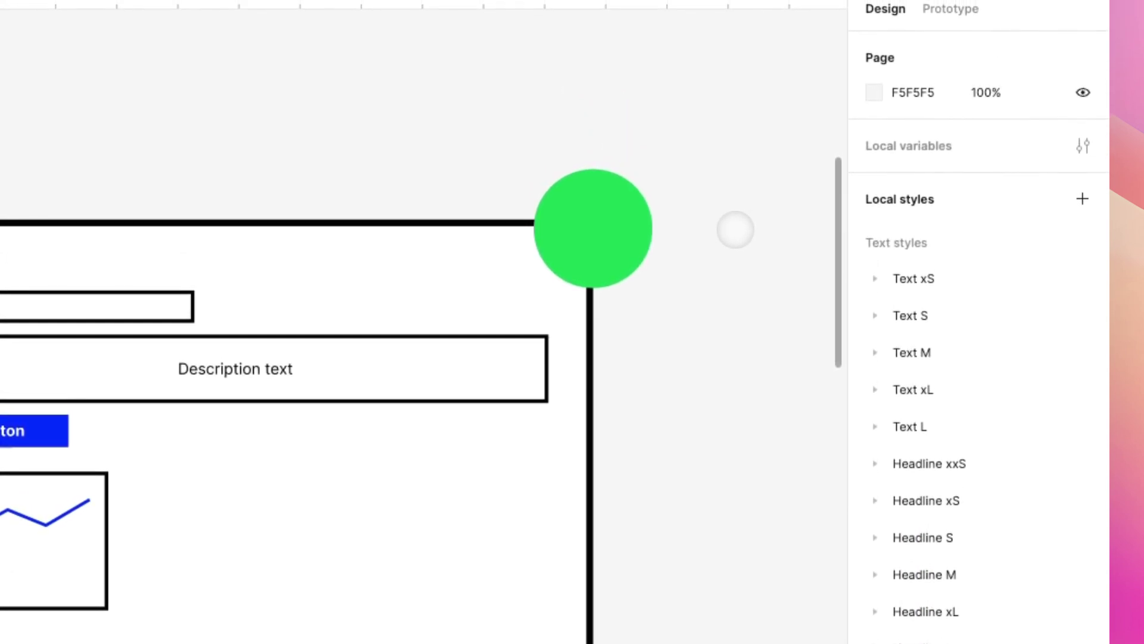
- Draw a white checkmark about 114 × 72 inside the green circle with the Pen tool and set its stroke weight to 14
{"action": "key", "text": "p"}
{"action": "left_click", "coordinate": [561, 232]}
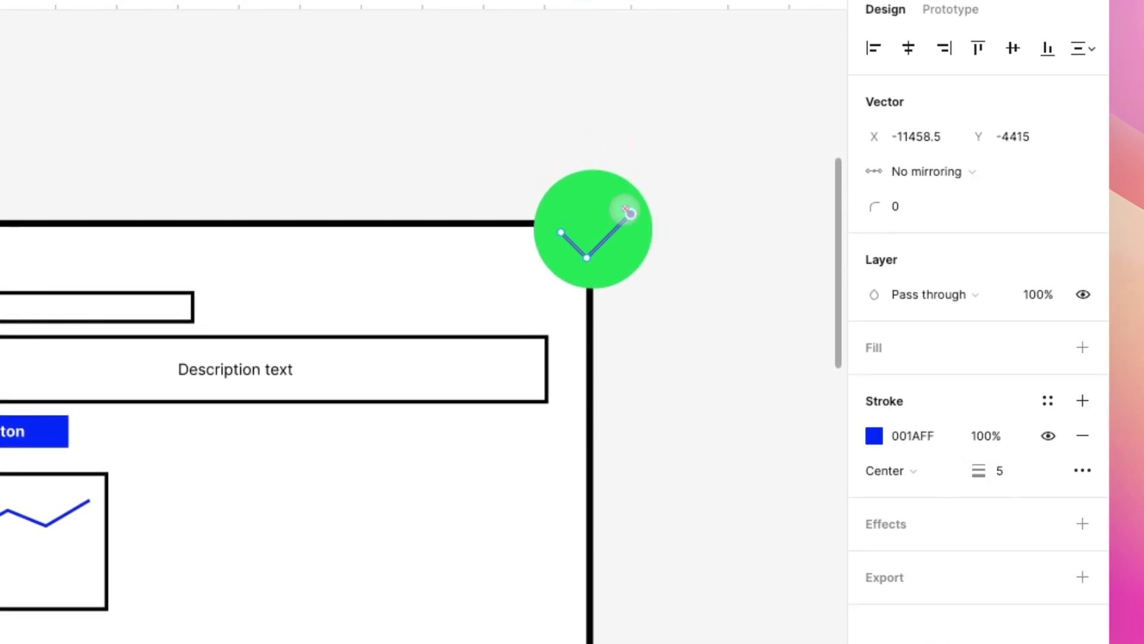
{"action": "key", "text": "Escape"}
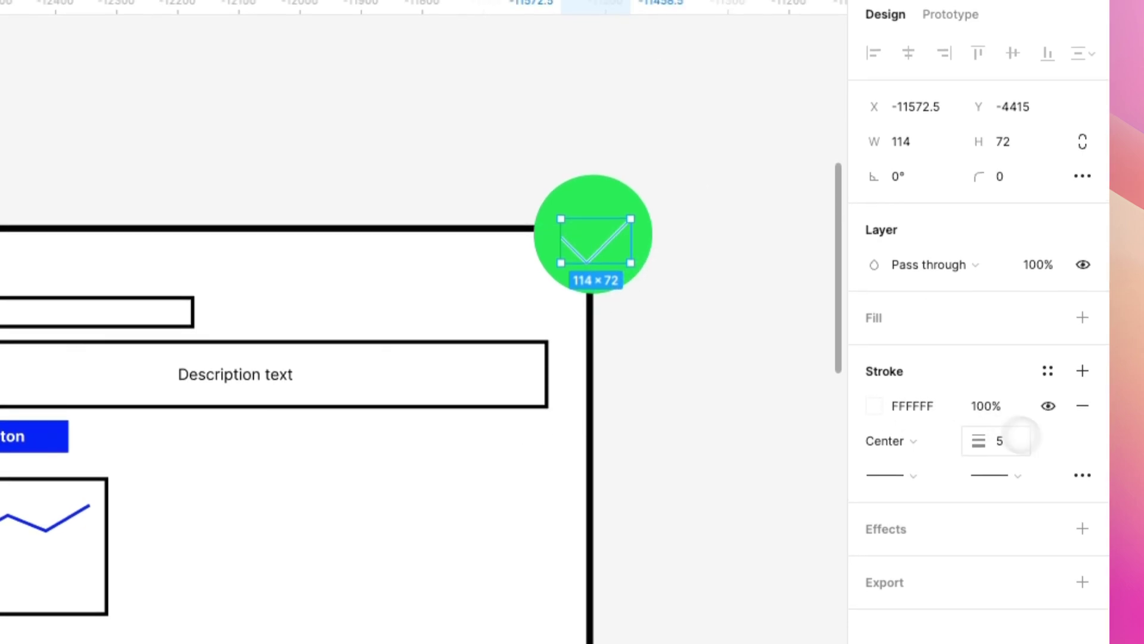
{"action": "left_click", "coordinate": [1021, 439]}
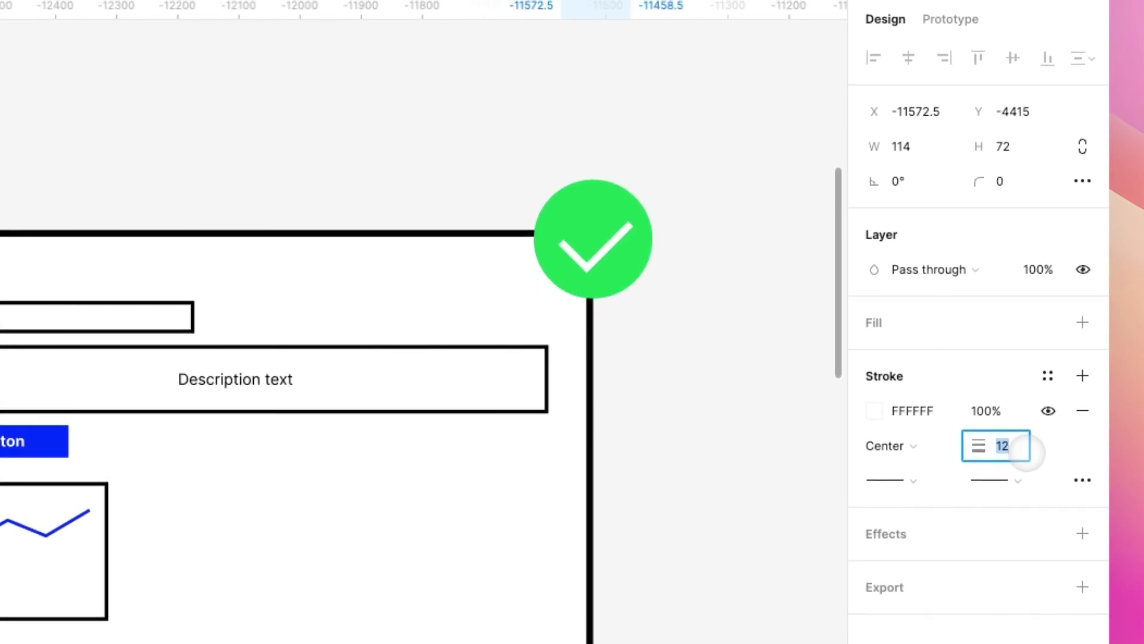
{"action": "key", "text": "Escape"}
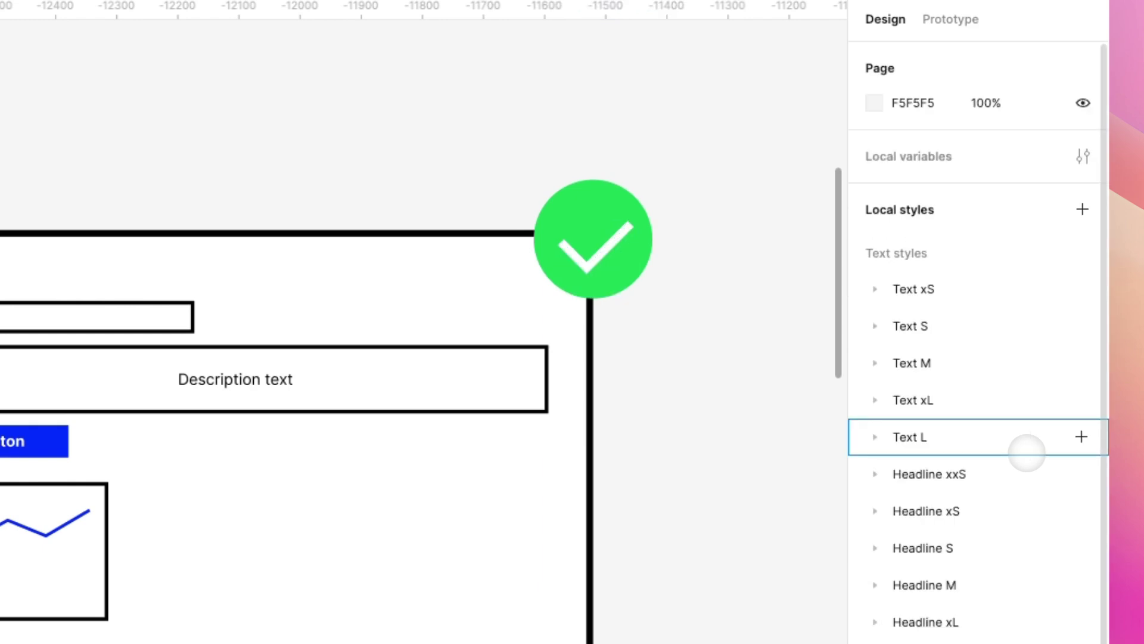
{"action": "left_click", "coordinate": [596, 245]}
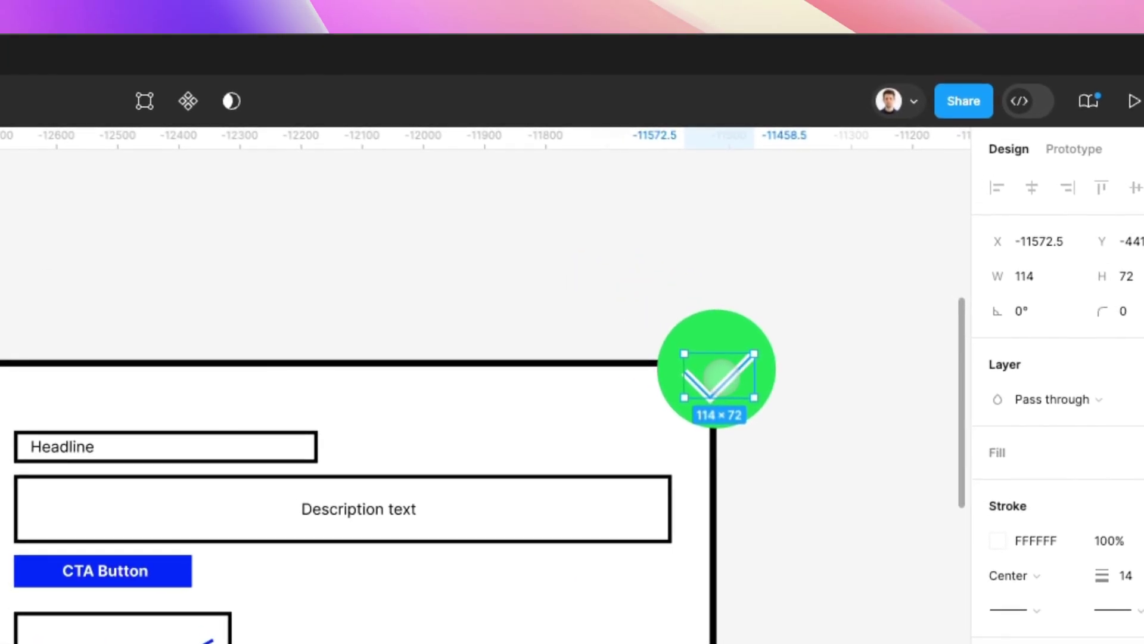
{"action": "left_click", "coordinate": [639, 319]}
- Look over the finished wireframe and compare it with the detailed landing page wireframes beside it
{"action": "scroll", "coordinate": [581, 287], "scroll_direction": "down", "scroll_amount": 2}
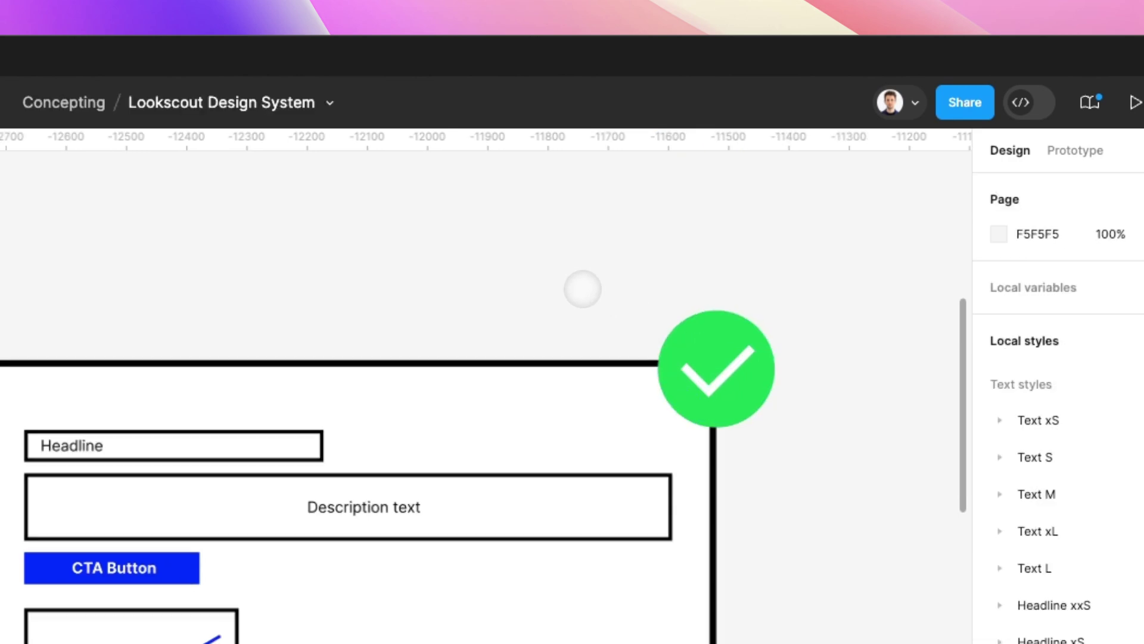
{"action": "scroll", "coordinate": [583, 289], "scroll_direction": "right", "scroll_amount": 2}
{"action": "scroll", "coordinate": [581, 287], "scroll_direction": "down", "scroll_amount": 1}
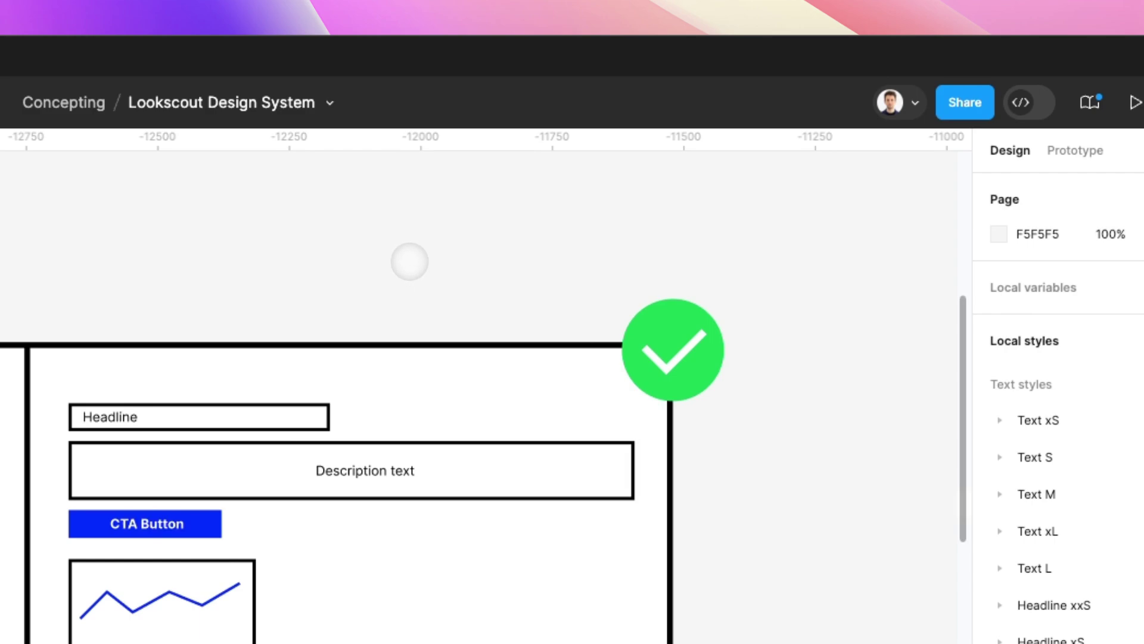
{"action": "scroll", "coordinate": [410, 261], "scroll_direction": "up", "scroll_amount": 1}
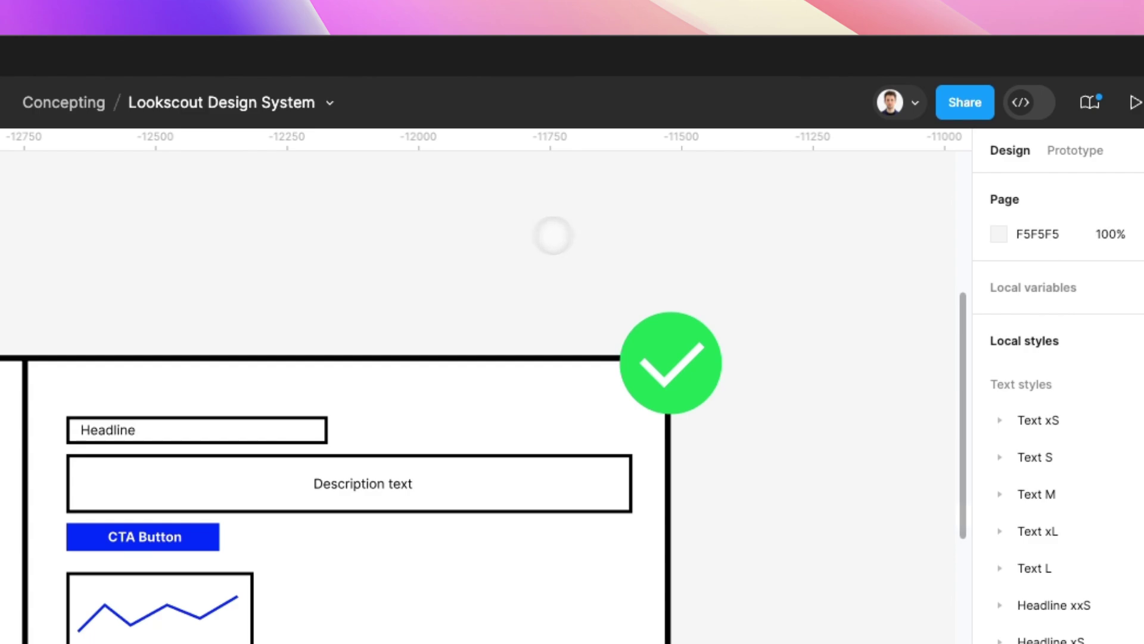
{"action": "scroll", "coordinate": [441, 267], "scroll_direction": "down", "scroll_amount": 2}
{"action": "scroll", "coordinate": [440, 269], "scroll_direction": "up", "scroll_amount": 3}
{"action": "scroll", "coordinate": [440, 269], "scroll_direction": "right", "scroll_amount": 10}
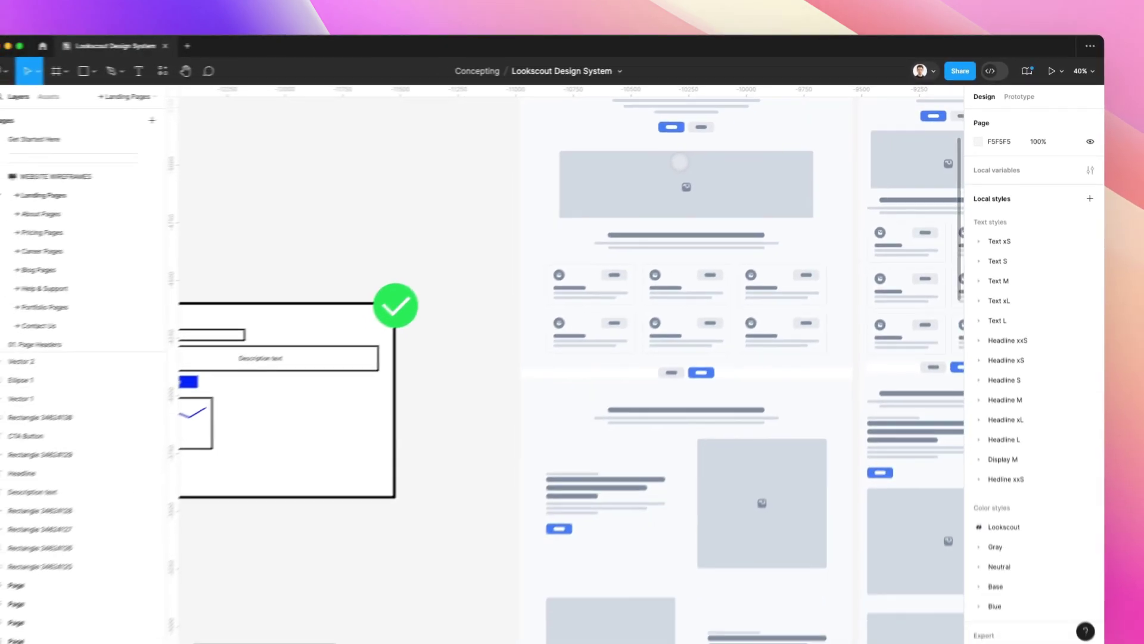
{"action": "scroll", "coordinate": [680, 162], "scroll_direction": "down", "scroll_amount": 2}
{"action": "scroll", "coordinate": [680, 162], "scroll_direction": "left", "scroll_amount": 3}
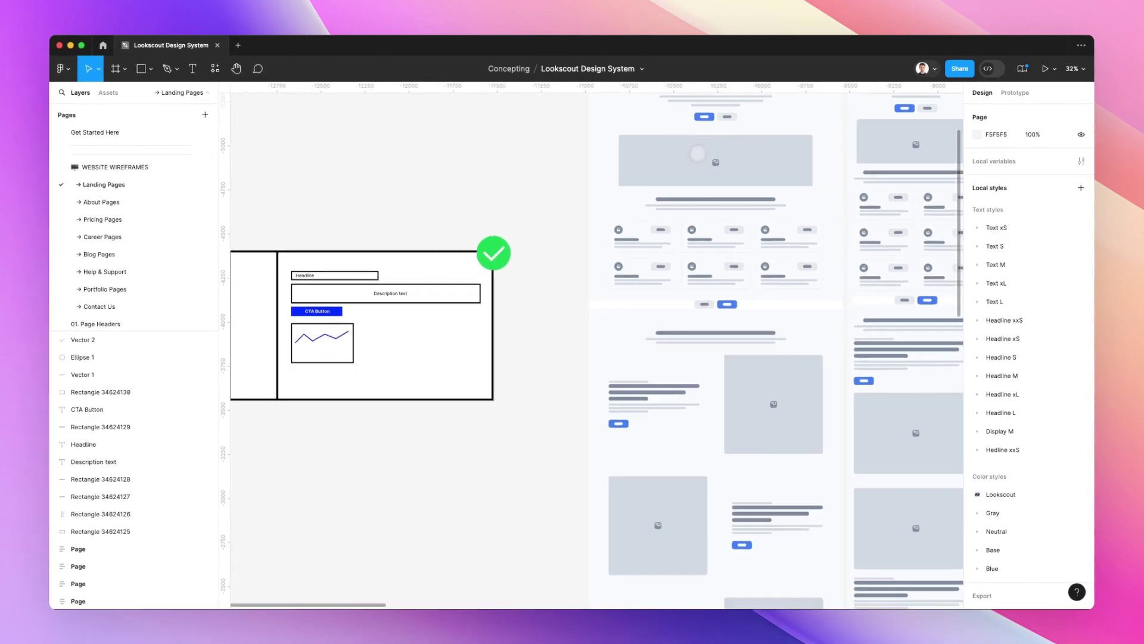
{"action": "scroll", "coordinate": [439, 272], "scroll_direction": "up", "scroll_amount": 5}
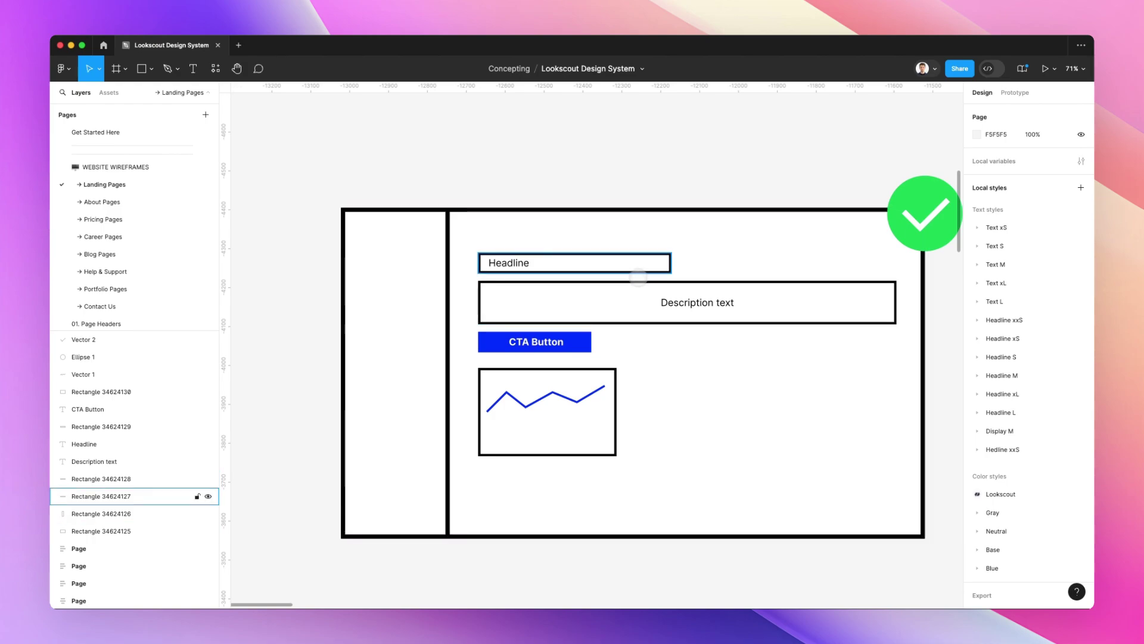
{"action": "scroll", "coordinate": [645, 265], "scroll_direction": "down", "scroll_amount": 5}
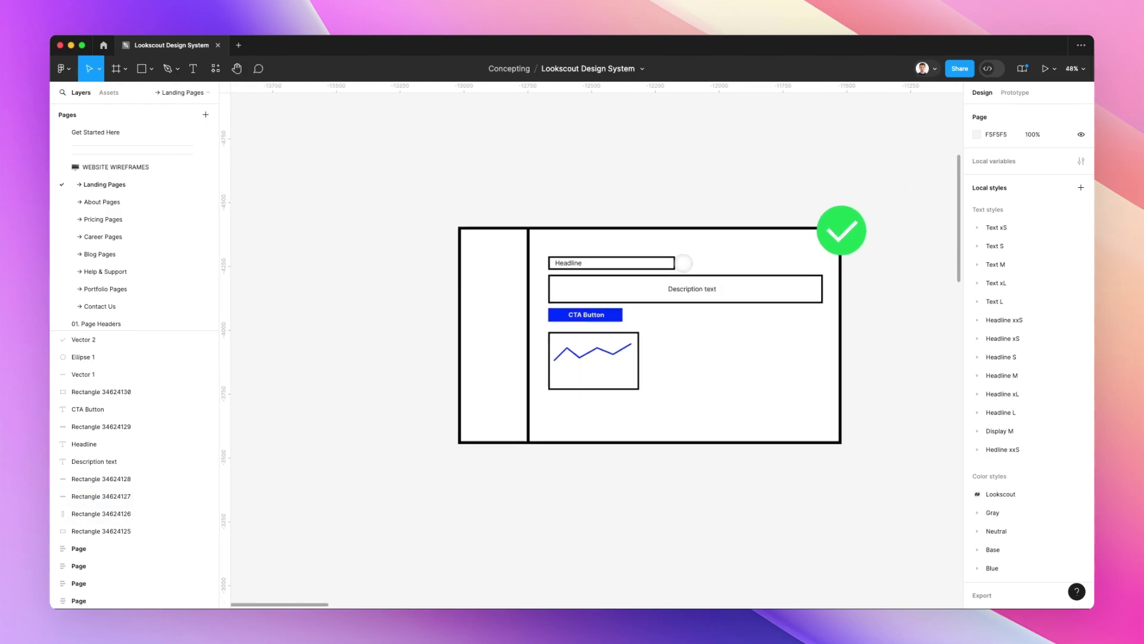
- Examine the first landing page wireframes in their wide, medium and narrow versions, from page headers to feature sections
{"action": "scroll", "coordinate": [684, 262], "scroll_direction": "right", "scroll_amount": 10}
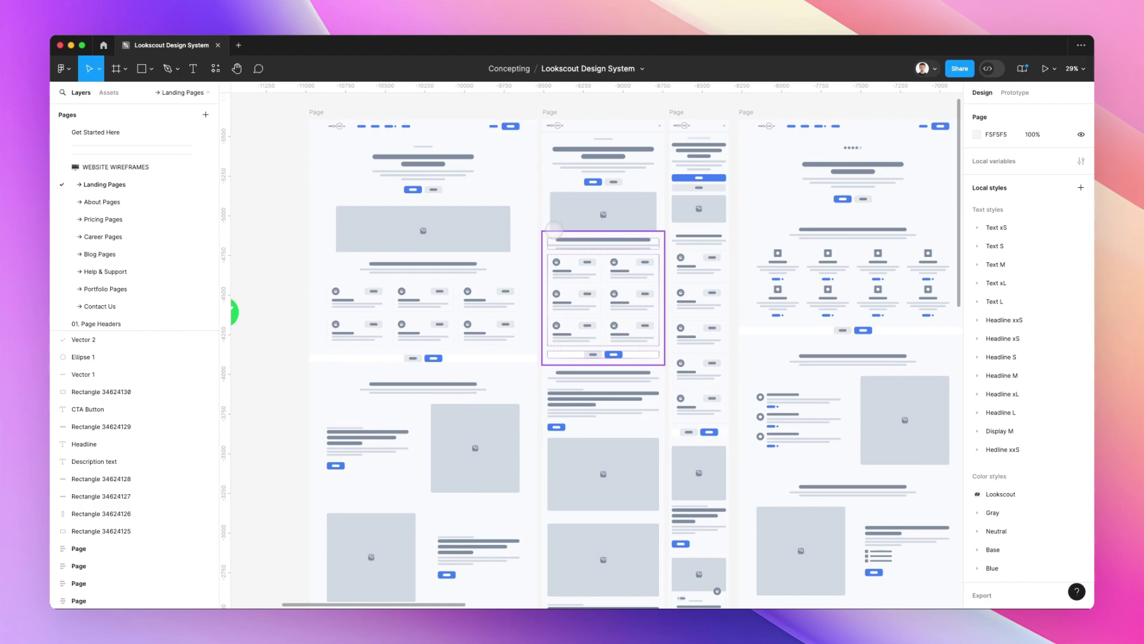
{"action": "scroll", "coordinate": [618, 225], "scroll_direction": "up", "scroll_amount": 2}
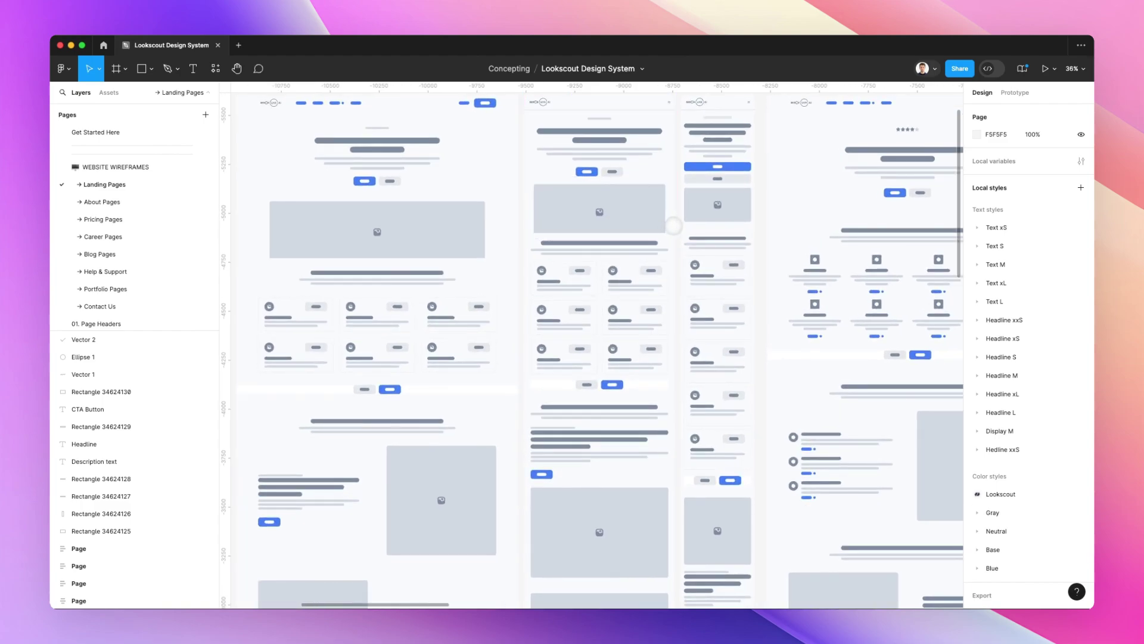
{"action": "left_click", "coordinate": [673, 226]}
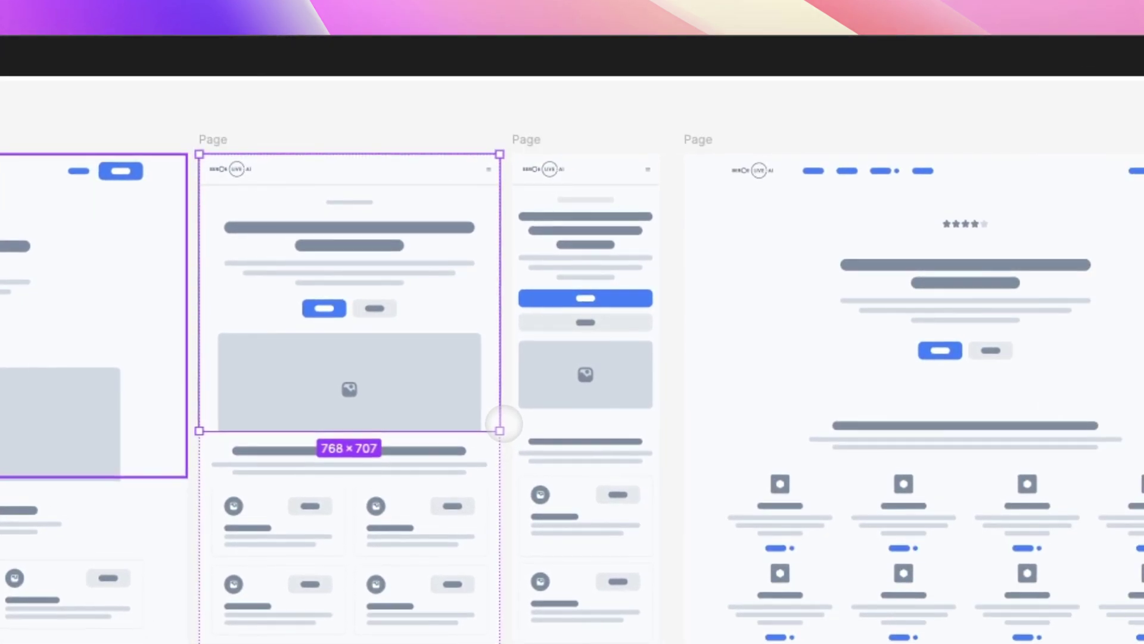
{"action": "left_click", "coordinate": [652, 111]}
{"action": "scroll", "coordinate": [656, 106], "scroll_direction": "down", "scroll_amount": 5}
{"action": "scroll", "coordinate": [655, 106], "scroll_direction": "right", "scroll_amount": 3}
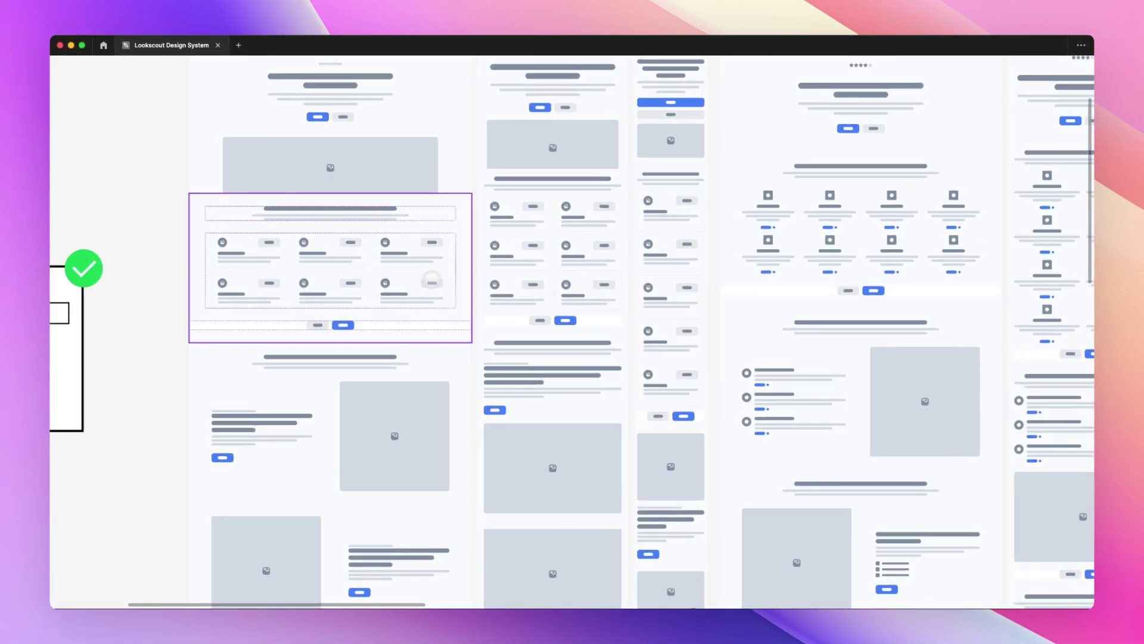
{"action": "scroll", "coordinate": [678, 227], "scroll_direction": "right", "scroll_amount": 3}
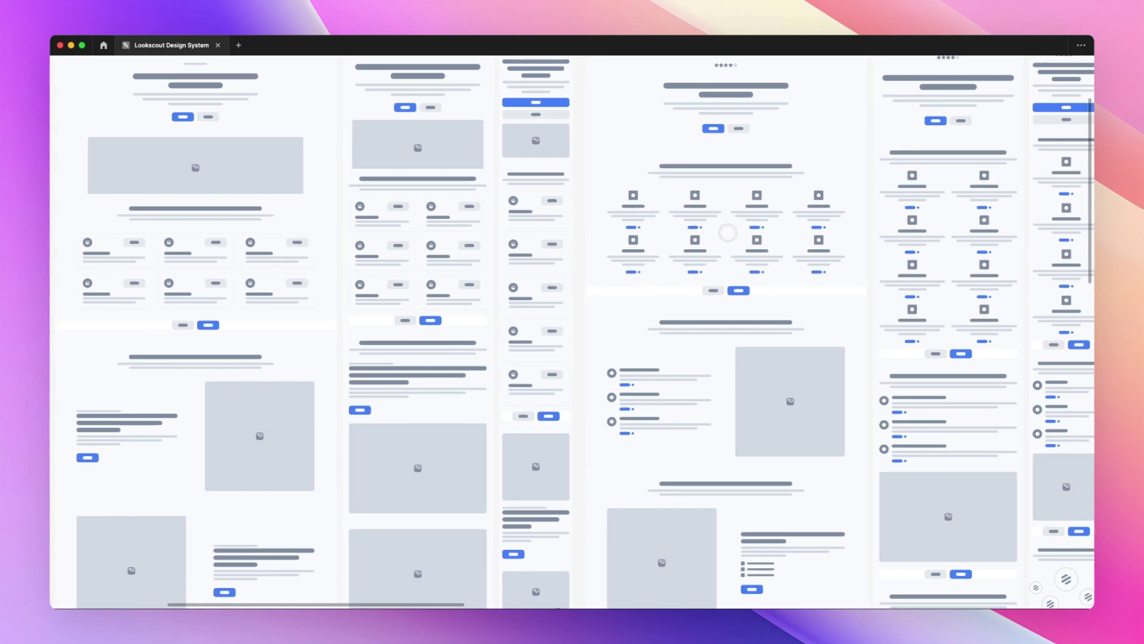
{"action": "scroll", "coordinate": [721, 231], "scroll_direction": "right", "scroll_amount": 7}
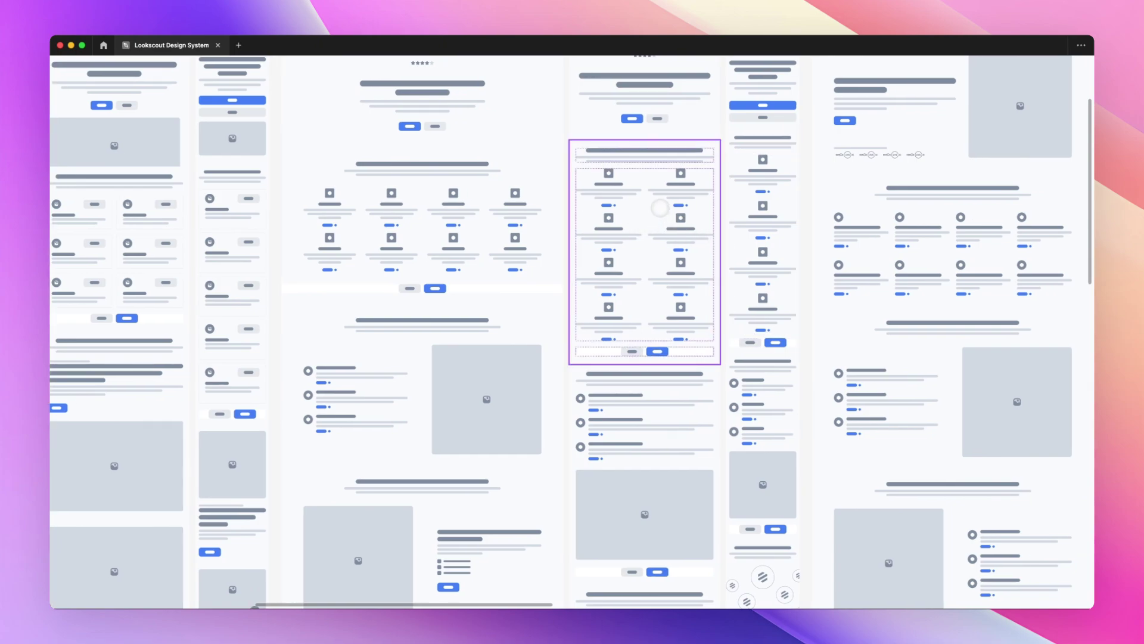
{"action": "scroll", "coordinate": [674, 270], "scroll_direction": "down", "scroll_amount": 5}
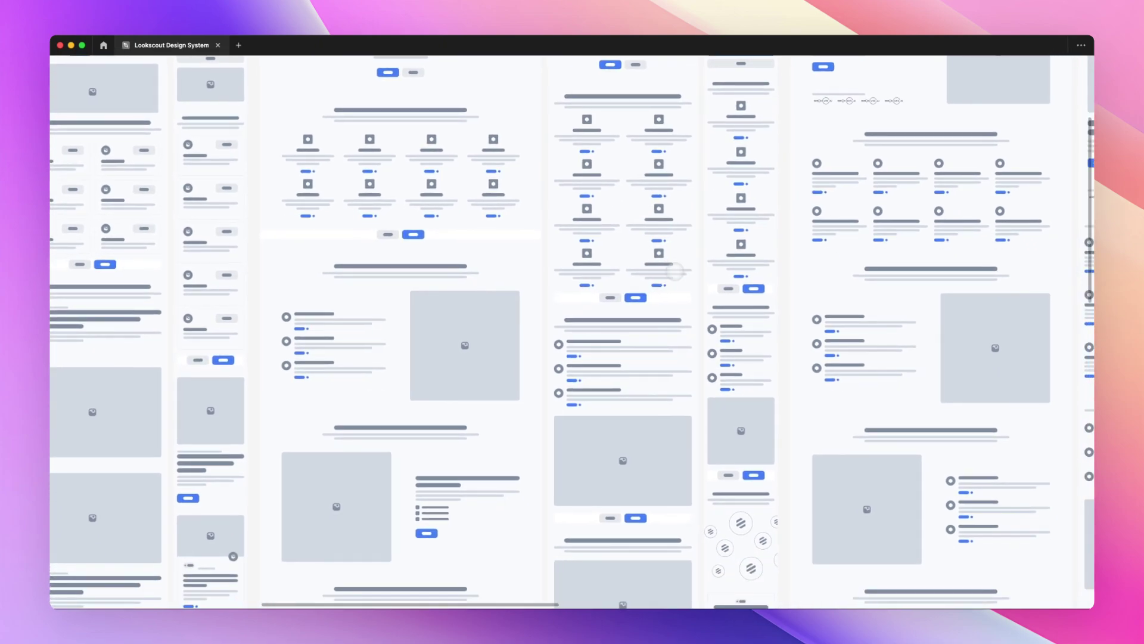
{"action": "scroll", "coordinate": [583, 244], "scroll_direction": "up", "scroll_amount": 5}
{"action": "scroll", "coordinate": [582, 245], "scroll_direction": "right", "scroll_amount": 2}
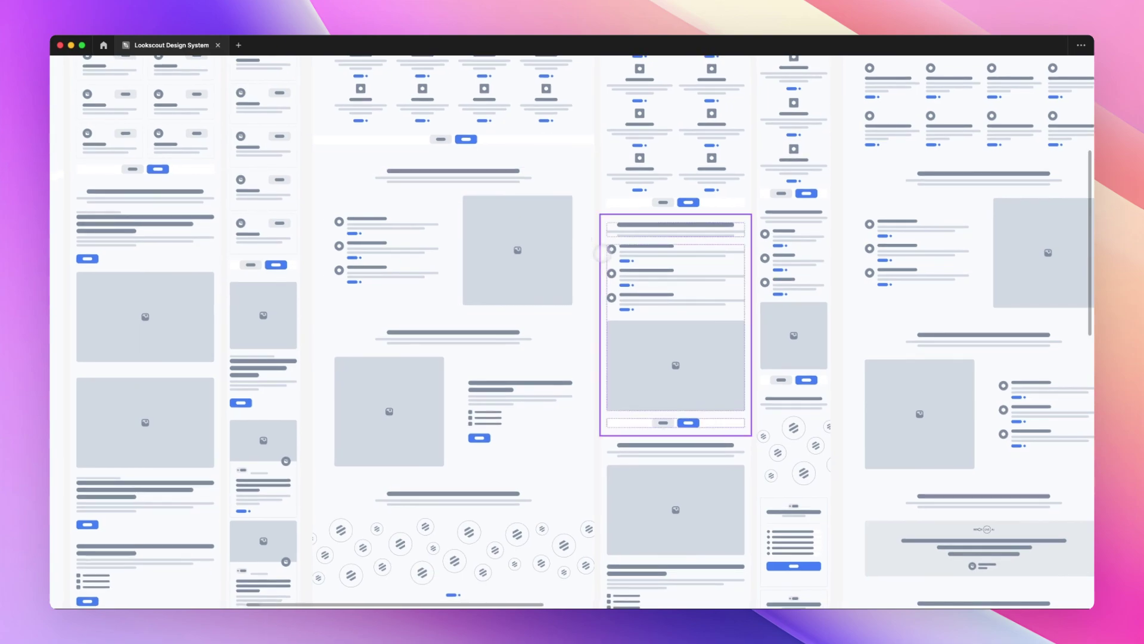
{"action": "scroll", "coordinate": [609, 258], "scroll_direction": "up", "scroll_amount": 1}
{"action": "scroll", "coordinate": [609, 258], "scroll_direction": "right", "scroll_amount": 7}
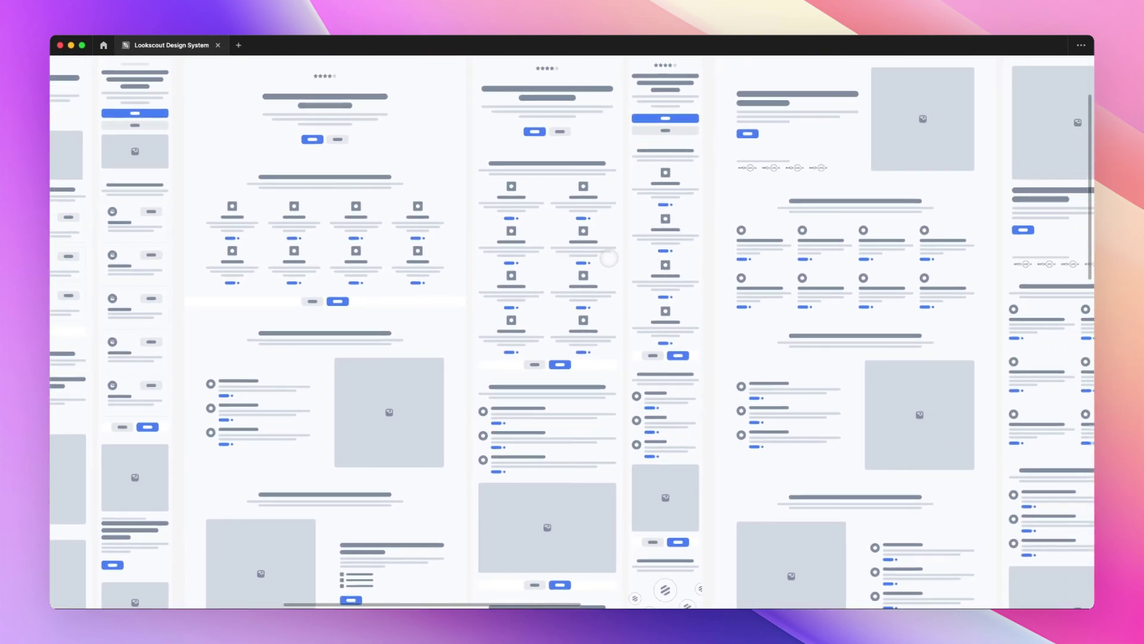
{"action": "scroll", "coordinate": [609, 258], "scroll_direction": "left", "scroll_amount": 10}
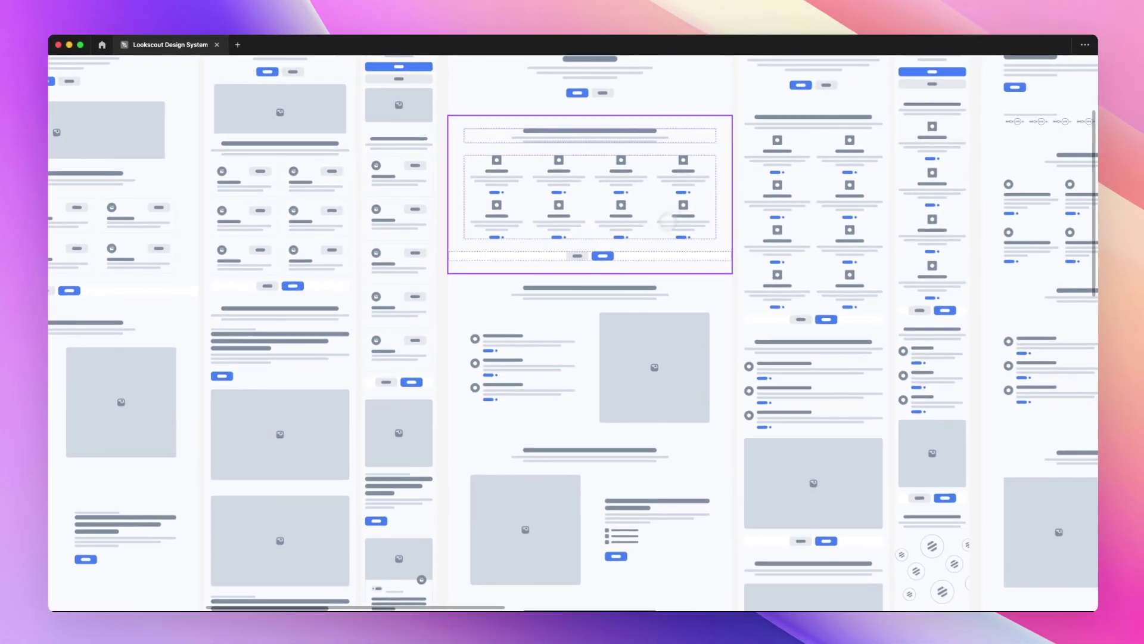
- Examine the remaining landing page wireframes along the row, including their logo, testimonial, card and pricing sections
{"action": "scroll", "coordinate": [656, 227], "scroll_direction": "right", "scroll_amount": 7}
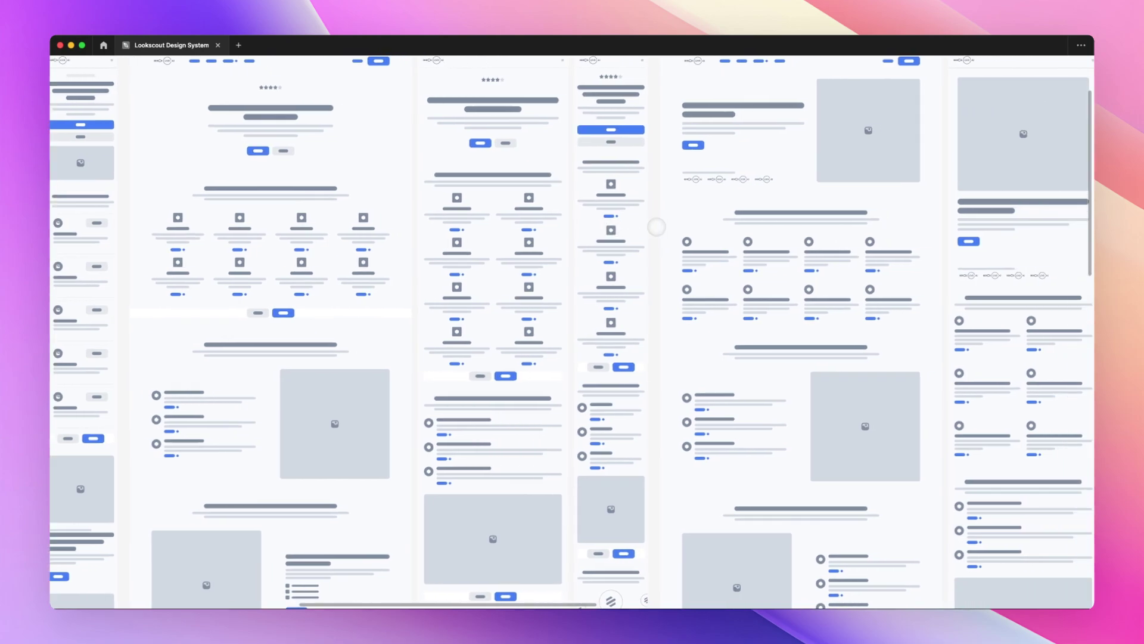
{"action": "scroll", "coordinate": [656, 226], "scroll_direction": "right", "scroll_amount": 8}
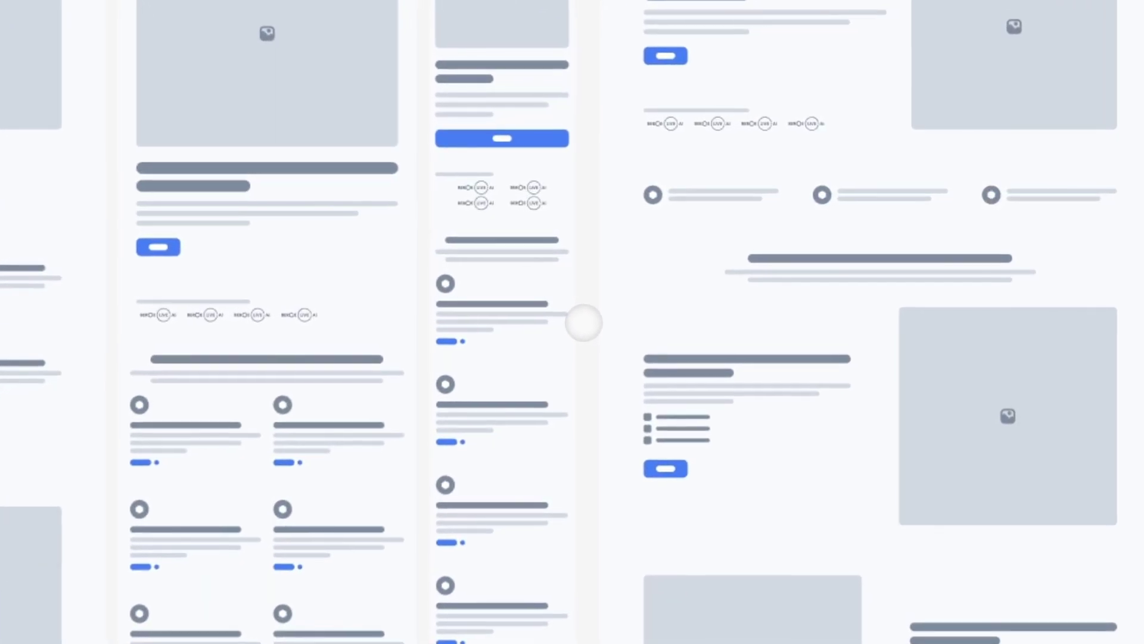
{"action": "scroll", "coordinate": [582, 323], "scroll_direction": "right", "scroll_amount": 10}
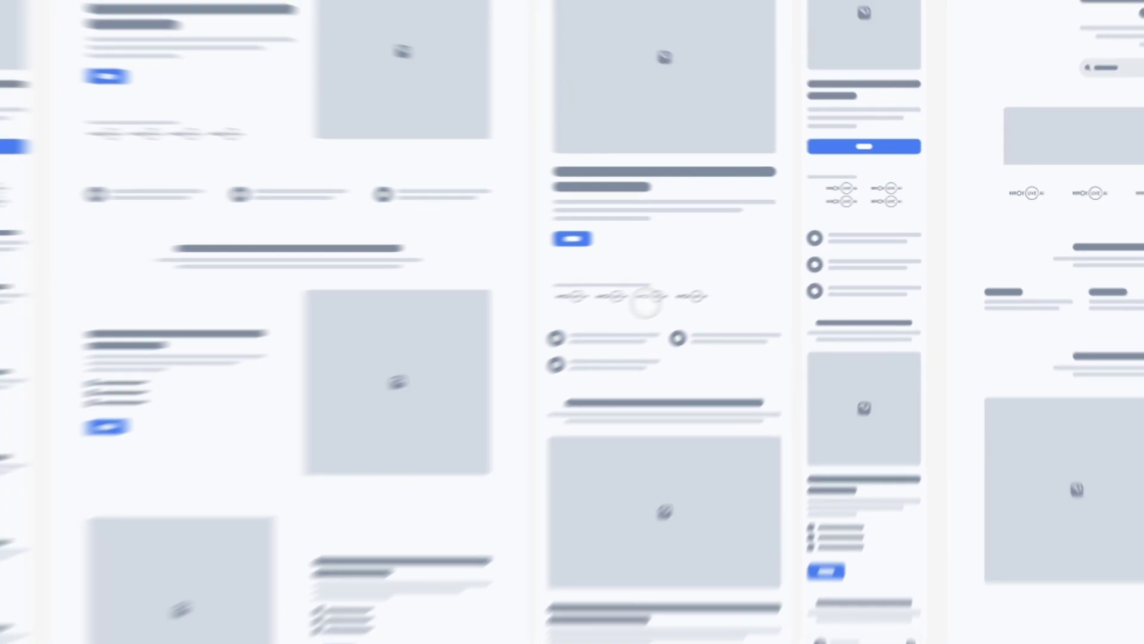
{"action": "scroll", "coordinate": [646, 302], "scroll_direction": "right", "scroll_amount": 8}
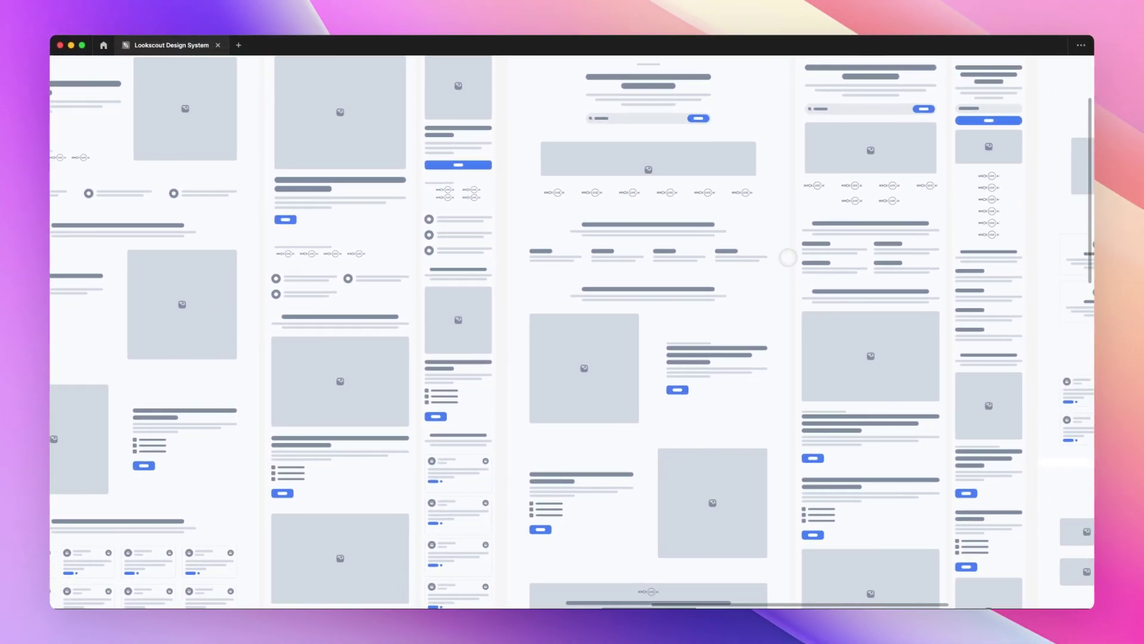
{"action": "scroll", "coordinate": [787, 257], "scroll_direction": "right", "scroll_amount": 1}
{"action": "scroll", "coordinate": [788, 258], "scroll_direction": "right", "scroll_amount": 12}
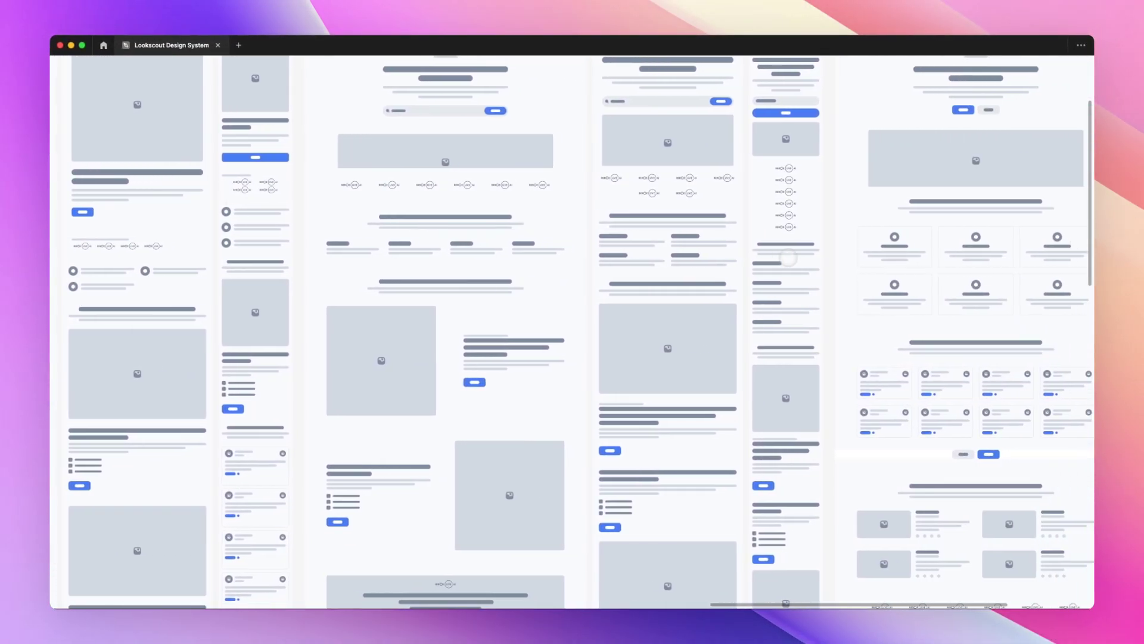
{"action": "scroll", "coordinate": [788, 257], "scroll_direction": "right", "scroll_amount": 3}
{"action": "scroll", "coordinate": [788, 258], "scroll_direction": "down", "scroll_amount": 3}
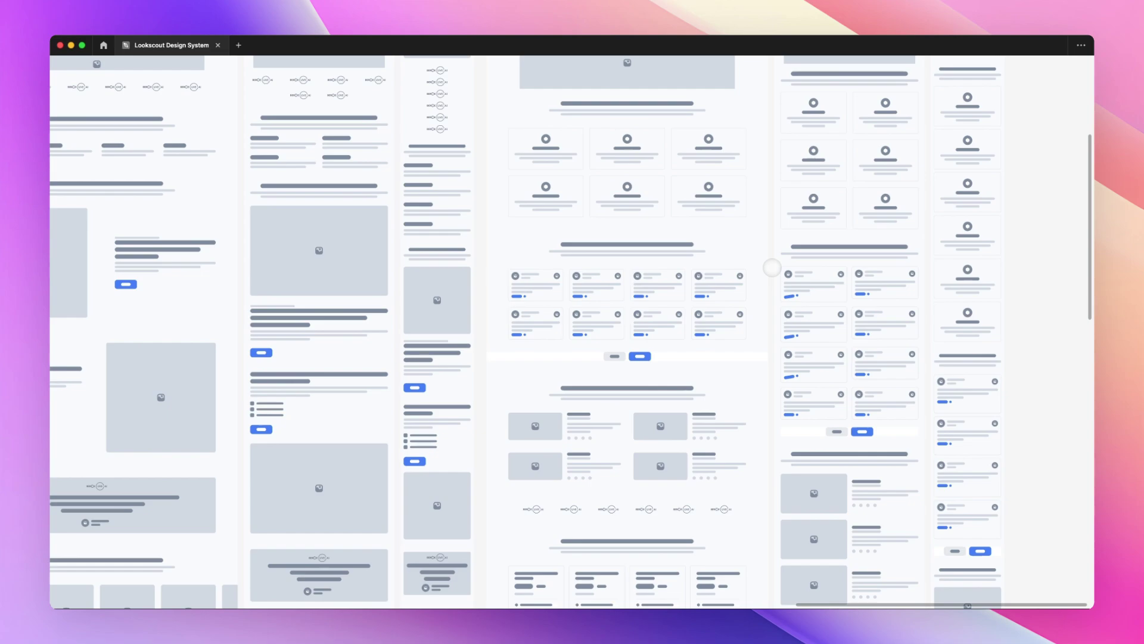
{"action": "scroll", "coordinate": [772, 267], "scroll_direction": "left", "scroll_amount": 4}
{"action": "scroll", "coordinate": [772, 268], "scroll_direction": "down", "scroll_amount": 2}
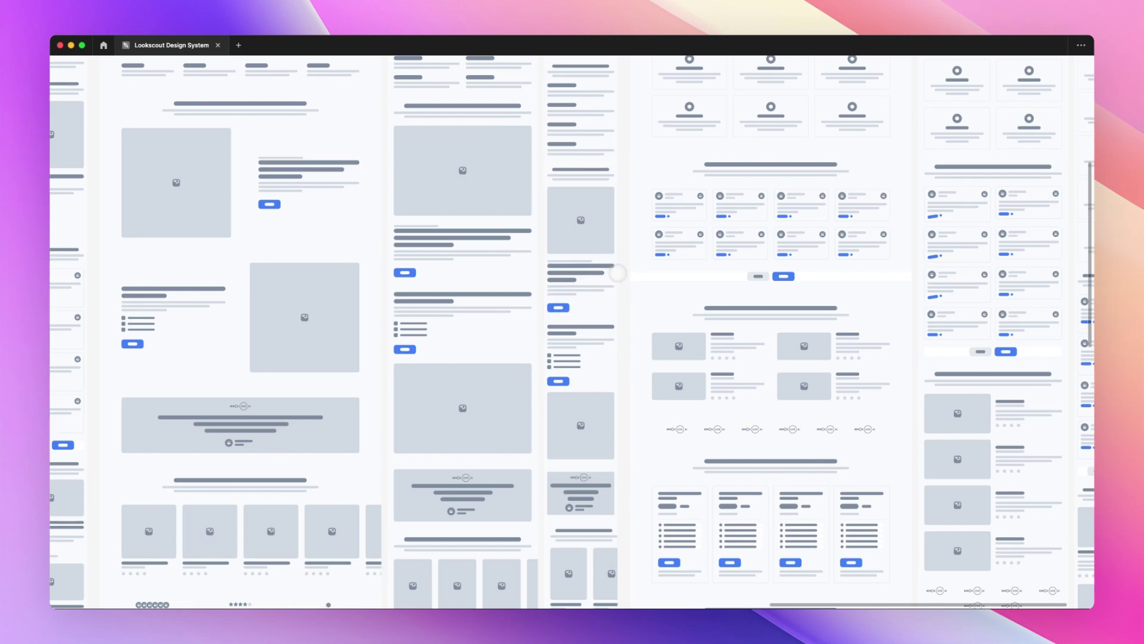
{"action": "scroll", "coordinate": [618, 273], "scroll_direction": "left", "scroll_amount": 5}
{"action": "scroll", "coordinate": [618, 273], "scroll_direction": "down", "scroll_amount": 2}
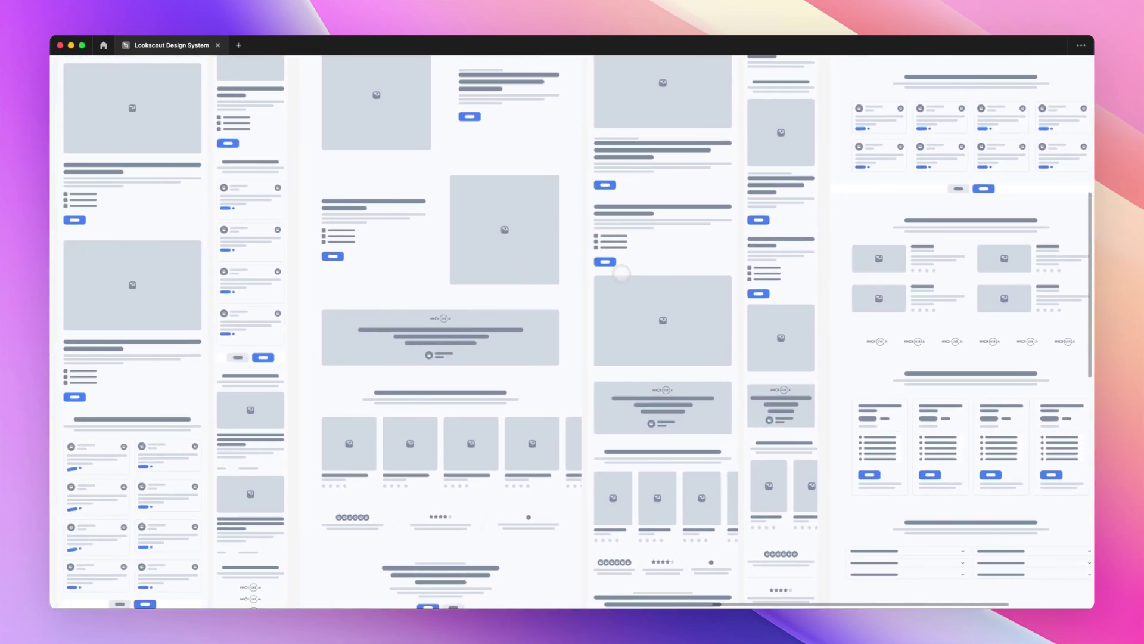
{"action": "scroll", "coordinate": [621, 273], "scroll_direction": "left", "scroll_amount": 4}
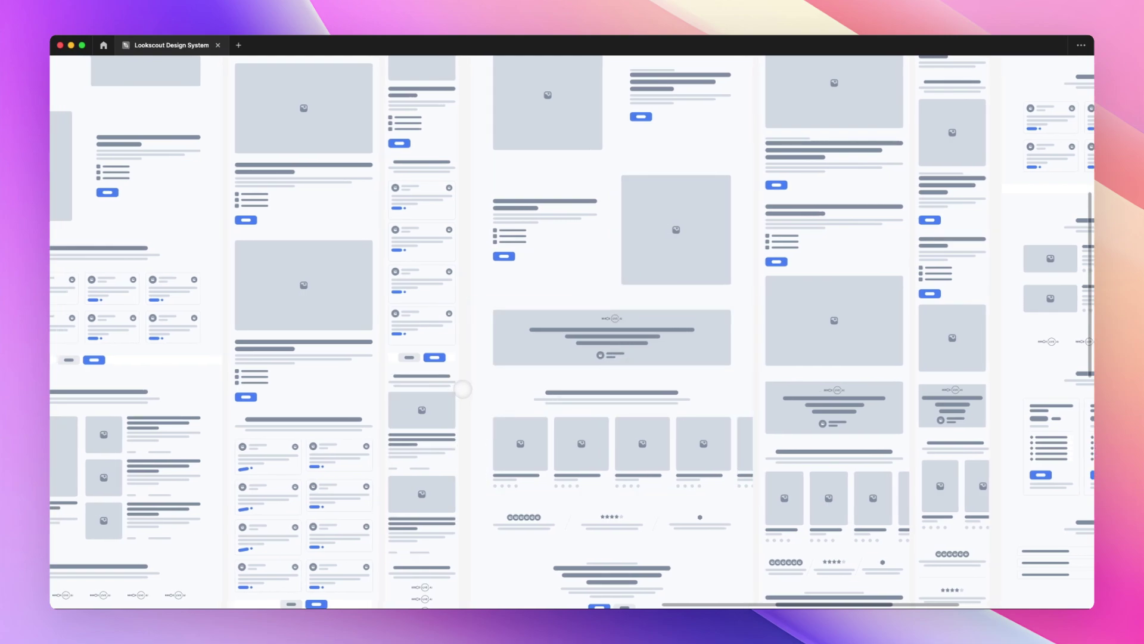
{"action": "scroll", "coordinate": [463, 389], "scroll_direction": "left", "scroll_amount": 5}
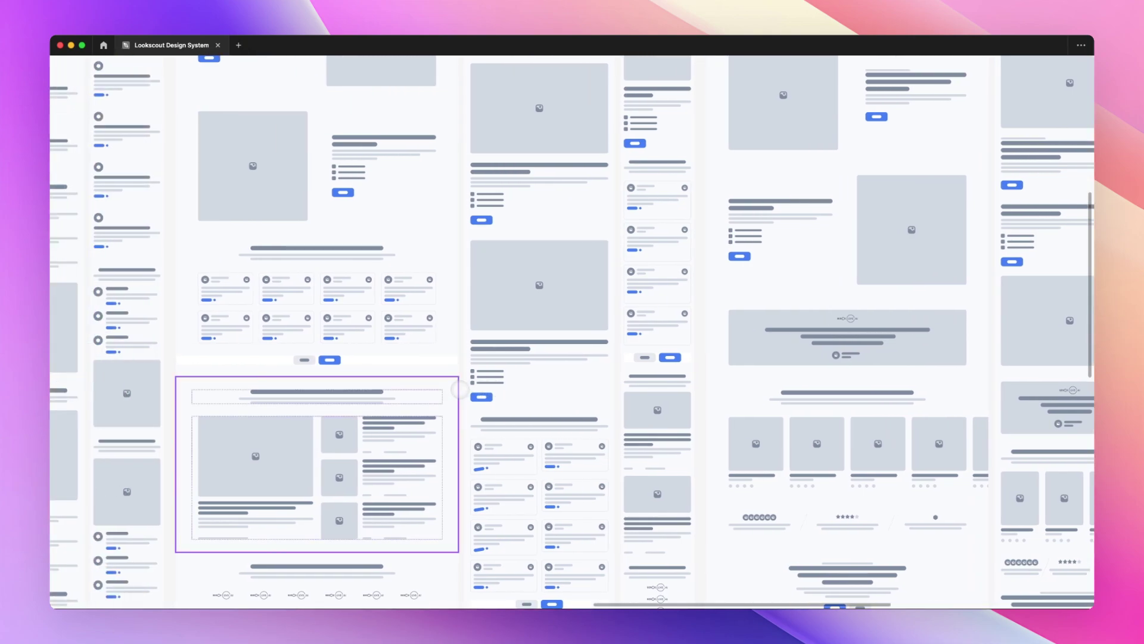
- Review the landing page wireframes back along the row, examining the testimonial, pricing and three-card sections up close
{"action": "scroll", "coordinate": [460, 389], "scroll_direction": "left", "scroll_amount": 5}
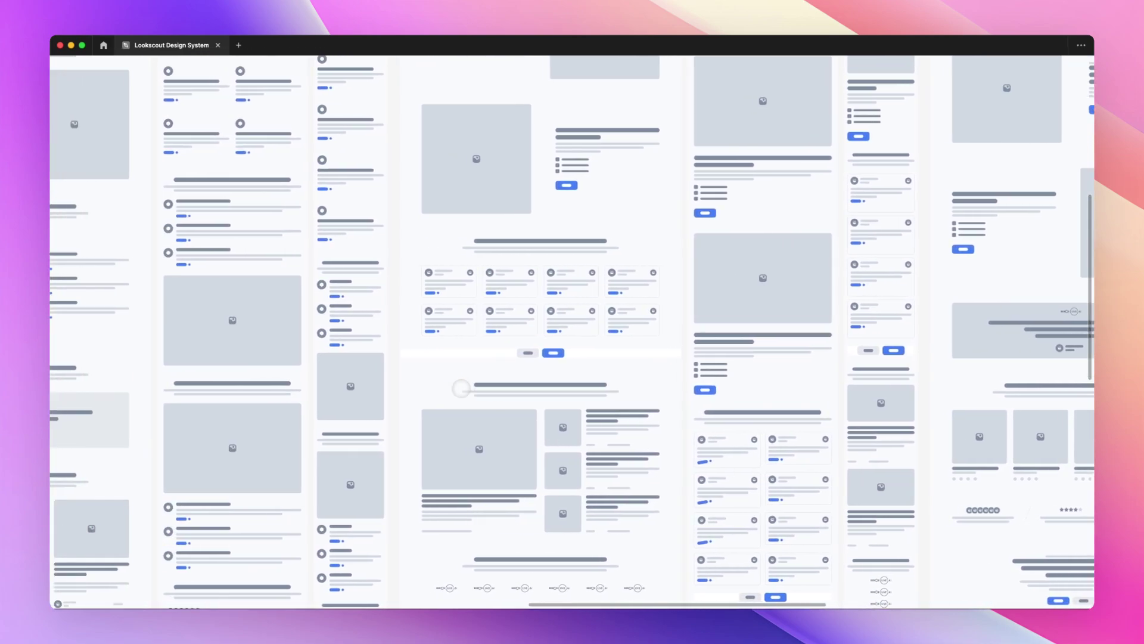
{"action": "scroll", "coordinate": [462, 389], "scroll_direction": "left", "scroll_amount": 2}
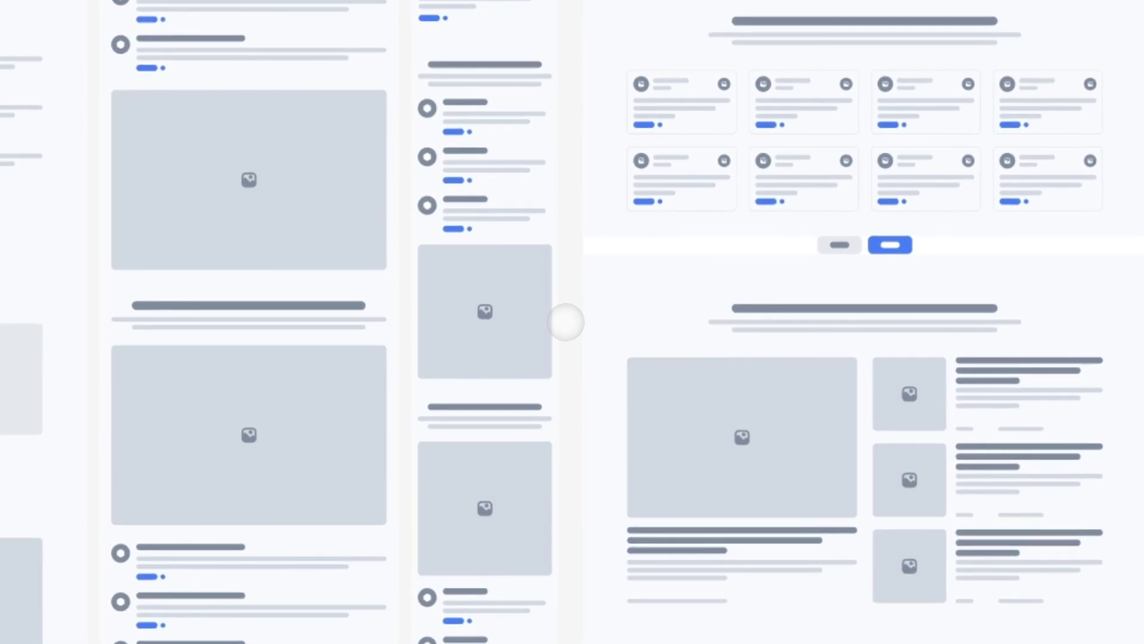
{"action": "scroll", "coordinate": [566, 322], "scroll_direction": "left", "scroll_amount": 5}
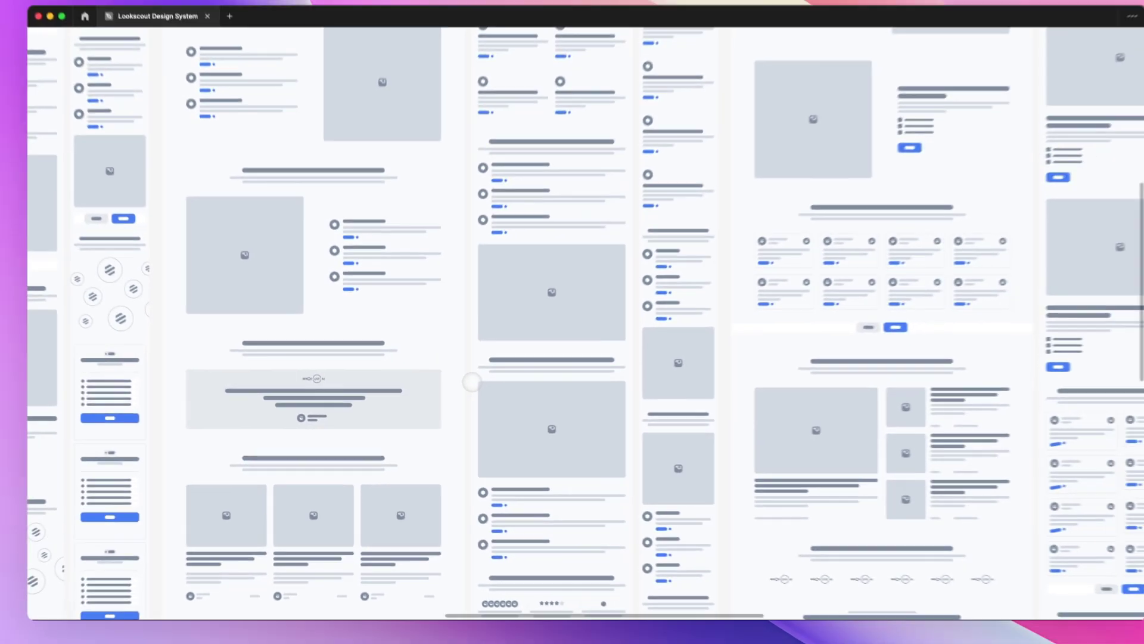
{"action": "scroll", "coordinate": [465, 385], "scroll_direction": "left", "scroll_amount": 2}
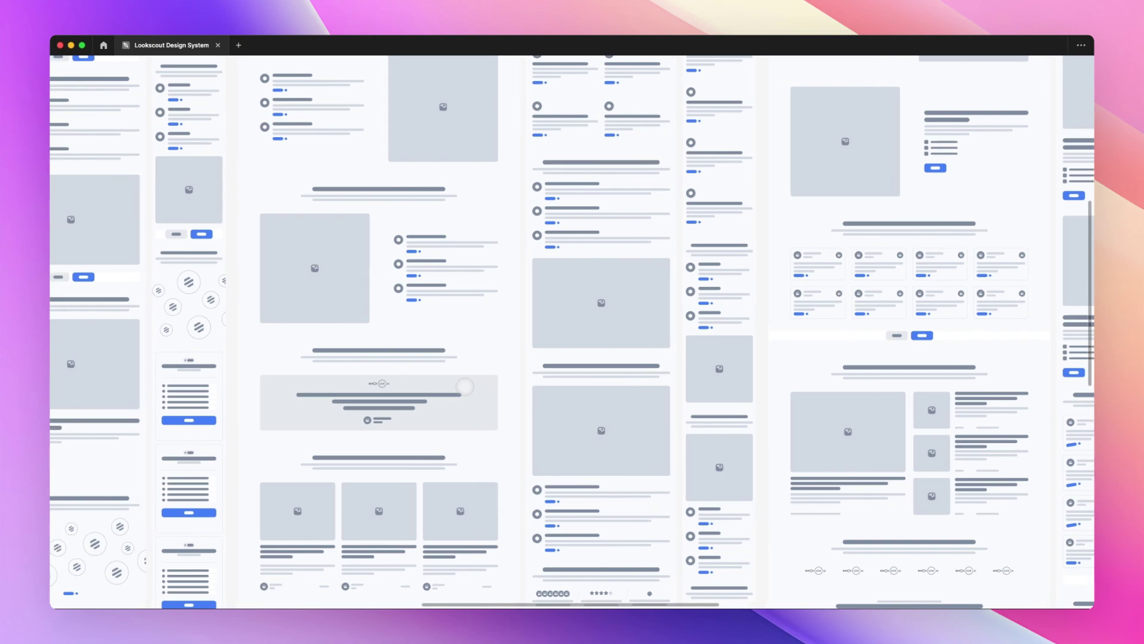
{"action": "scroll", "coordinate": [465, 386], "scroll_direction": "left", "scroll_amount": 5}
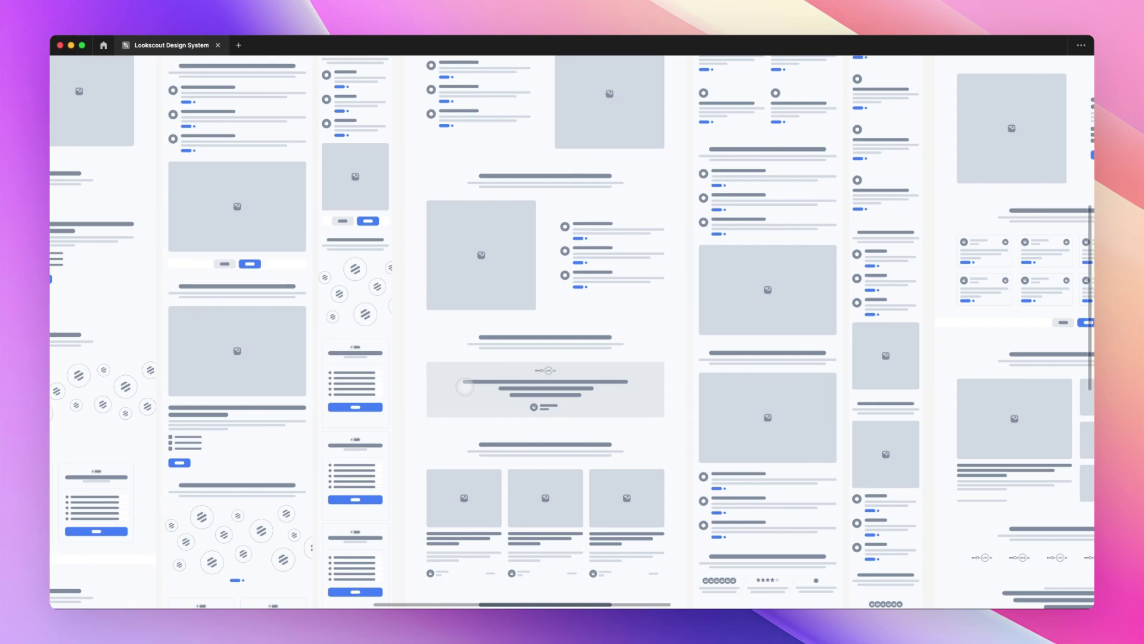
{"action": "scroll", "coordinate": [465, 386], "scroll_direction": "left", "scroll_amount": 3}
{"action": "left_click", "coordinate": [600, 357]}
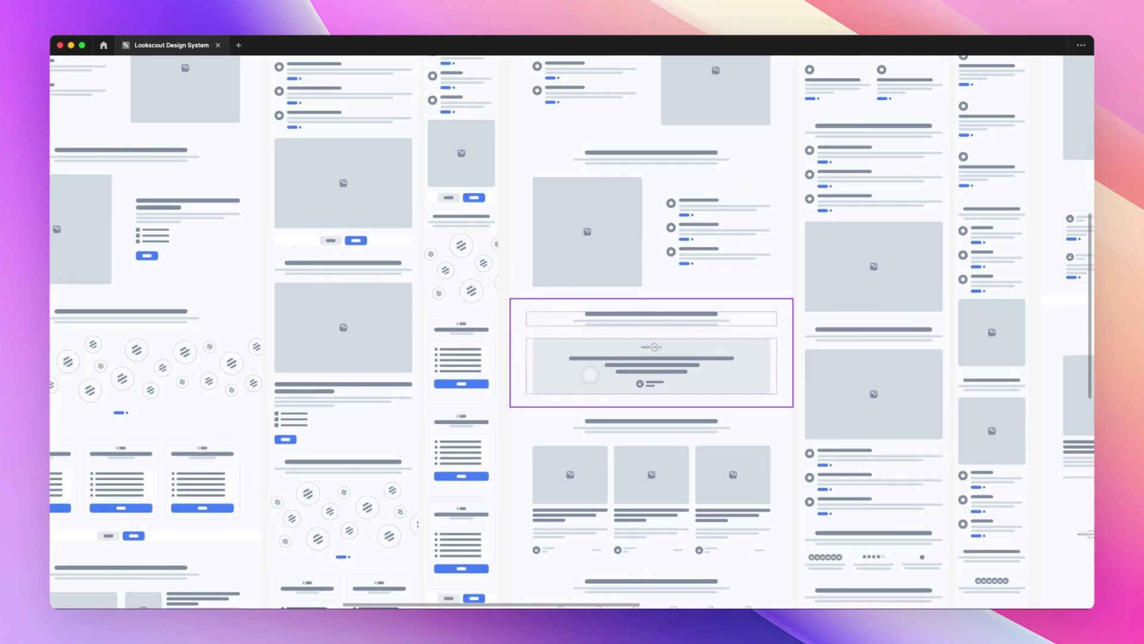
{"action": "scroll", "coordinate": [581, 374], "scroll_direction": "left", "scroll_amount": 3}
{"action": "scroll", "coordinate": [582, 374], "scroll_direction": "down", "scroll_amount": 3}
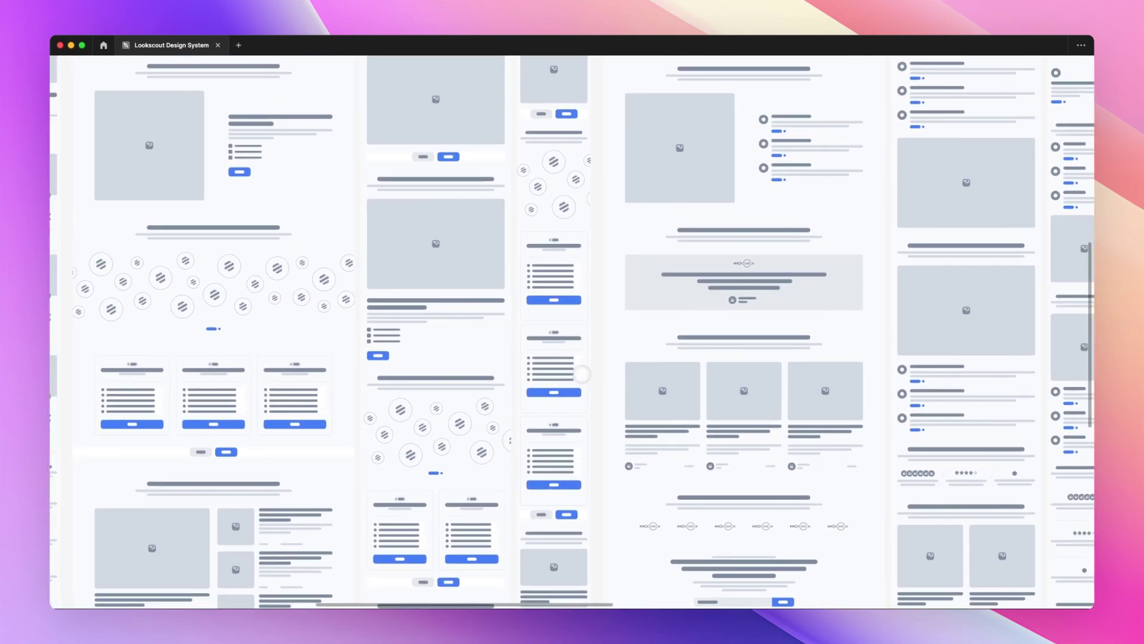
{"action": "scroll", "coordinate": [774, 273], "scroll_direction": "up", "scroll_amount": 5}
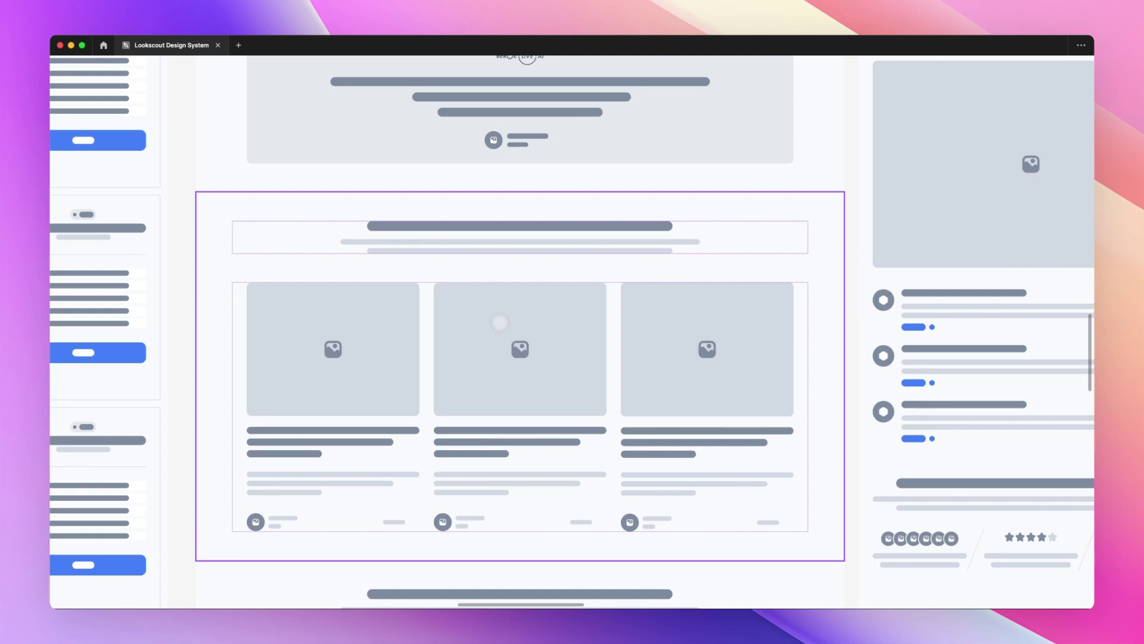
- Survey the landing page wireframes again from the first page onward, comparing hero, feature and image-and-text layouts across page widths
{"action": "scroll", "coordinate": [507, 319], "scroll_direction": "down", "scroll_amount": 3}
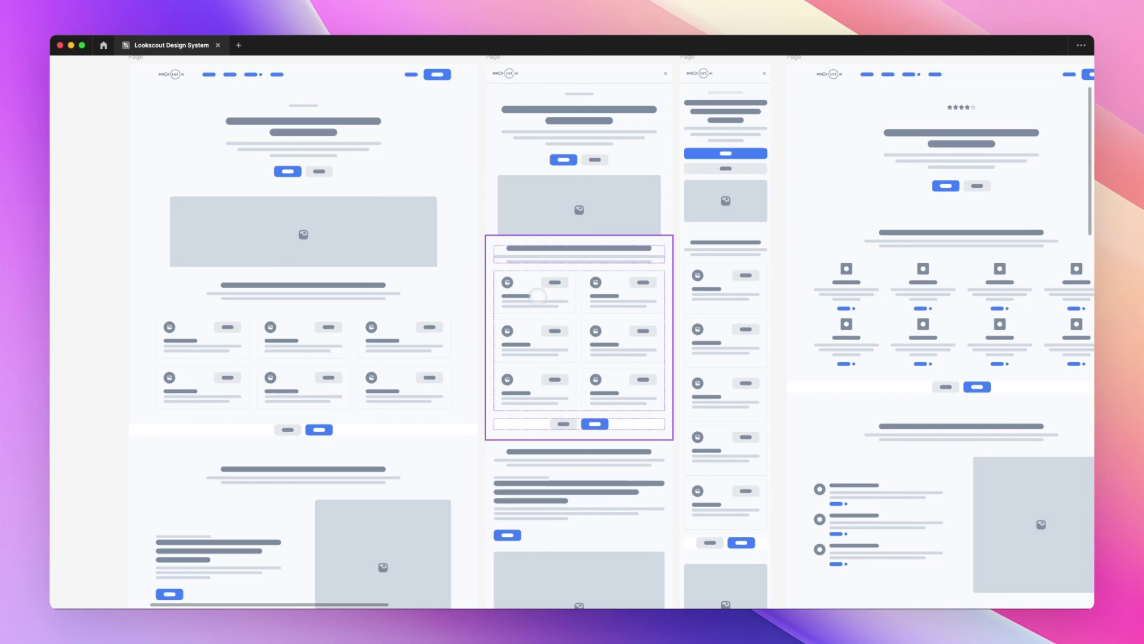
{"action": "scroll", "coordinate": [530, 300], "scroll_direction": "right", "scroll_amount": 6}
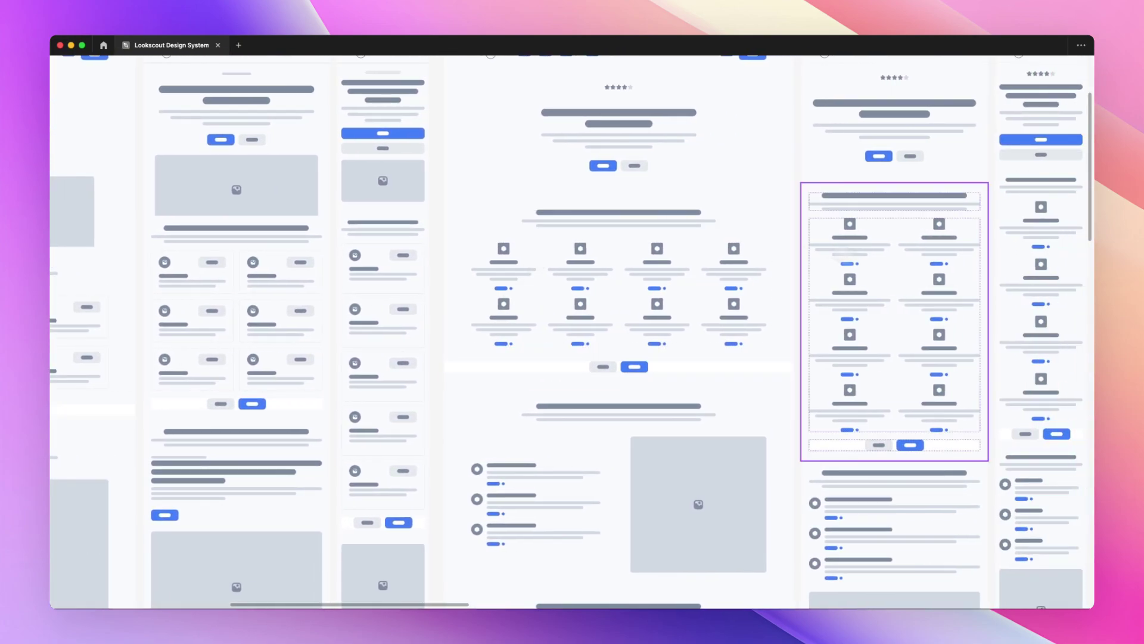
{"action": "scroll", "coordinate": [708, 306], "scroll_direction": "right", "scroll_amount": 3}
{"action": "scroll", "coordinate": [707, 306], "scroll_direction": "right", "scroll_amount": 2}
{"action": "scroll", "coordinate": [706, 305], "scroll_direction": "right", "scroll_amount": 2}
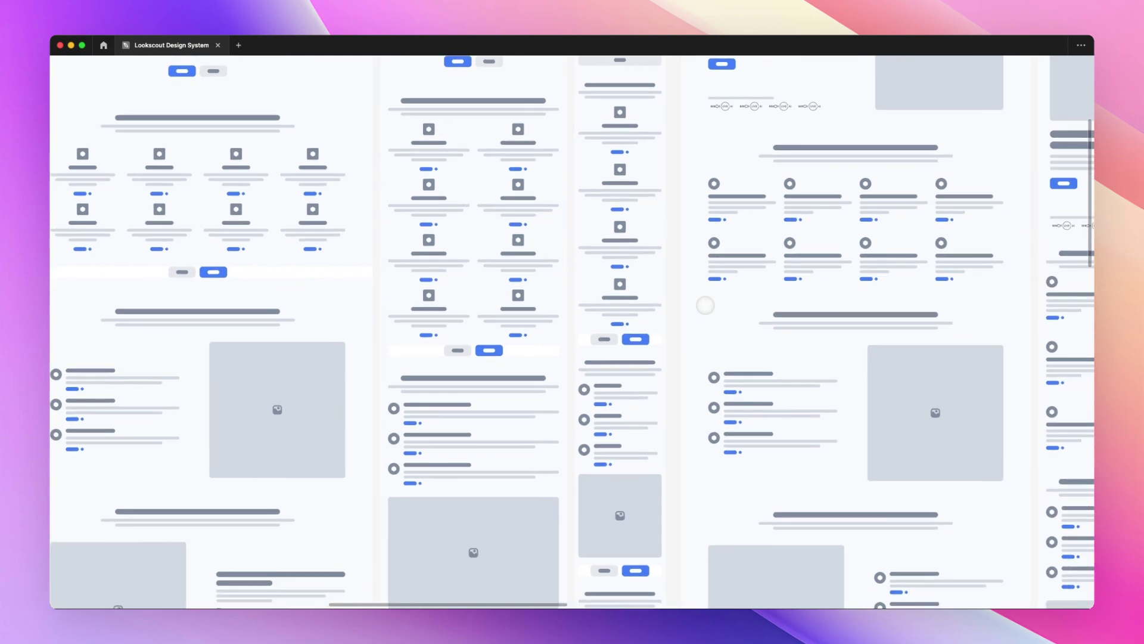
{"action": "scroll", "coordinate": [705, 305], "scroll_direction": "down", "scroll_amount": 2}
{"action": "scroll", "coordinate": [706, 305], "scroll_direction": "right", "scroll_amount": 10}
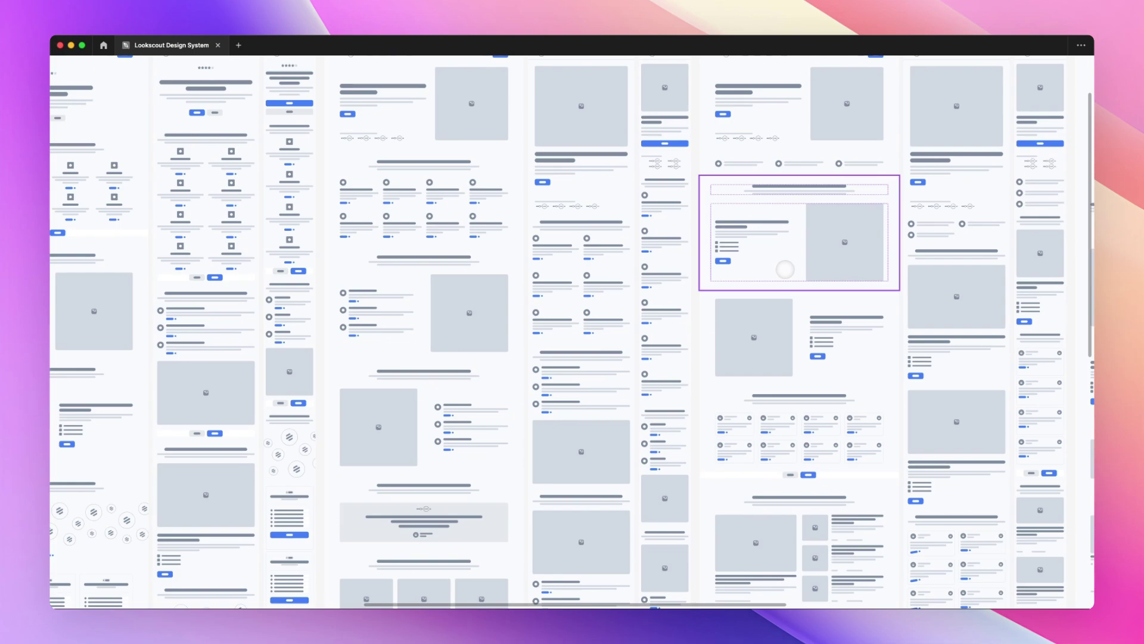
{"action": "scroll", "coordinate": [785, 269], "scroll_direction": "right", "scroll_amount": 10}
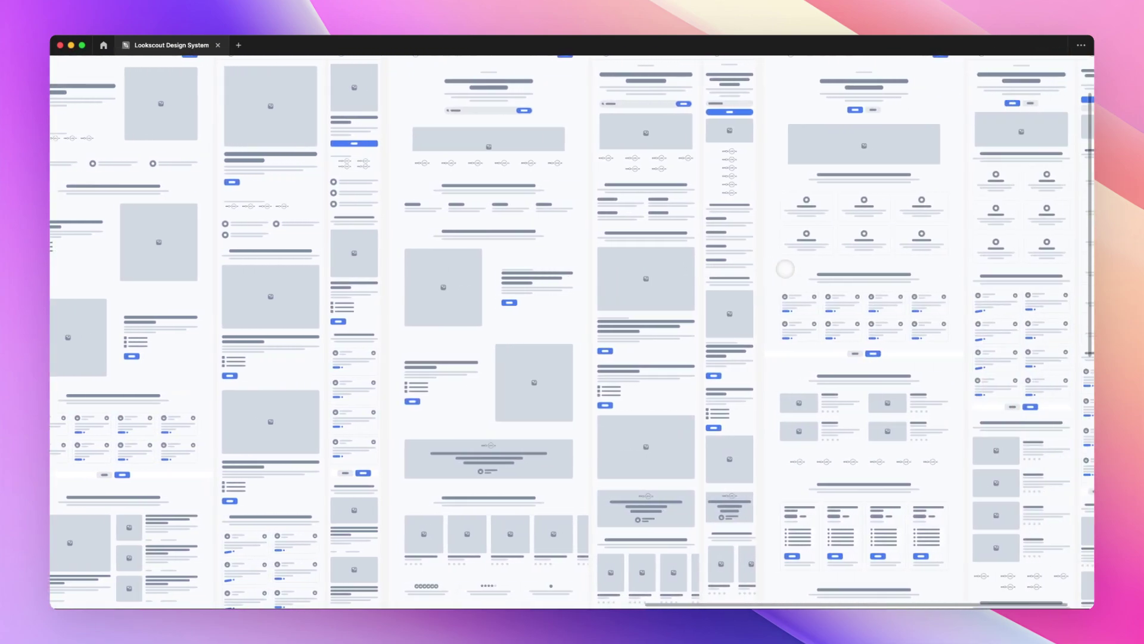
{"action": "scroll", "coordinate": [785, 270], "scroll_direction": "down", "scroll_amount": 5}
{"action": "scroll", "coordinate": [785, 269], "scroll_direction": "right", "scroll_amount": 4}
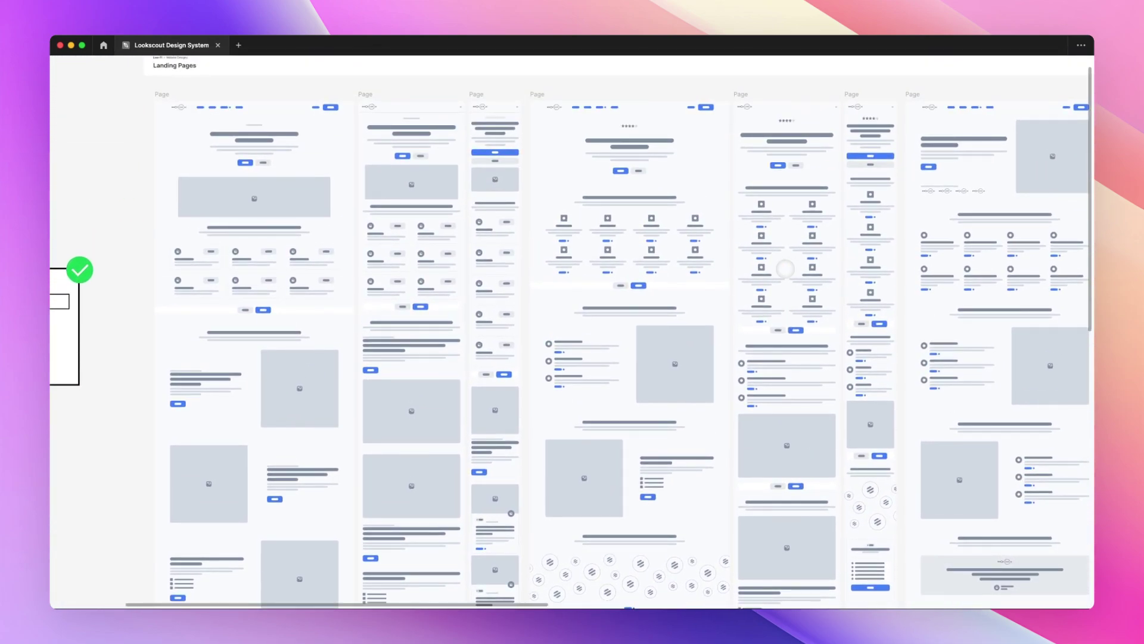
{"action": "scroll", "coordinate": [785, 269], "scroll_direction": "right", "scroll_amount": 7}
{"action": "scroll", "coordinate": [785, 270], "scroll_direction": "down", "scroll_amount": 1}
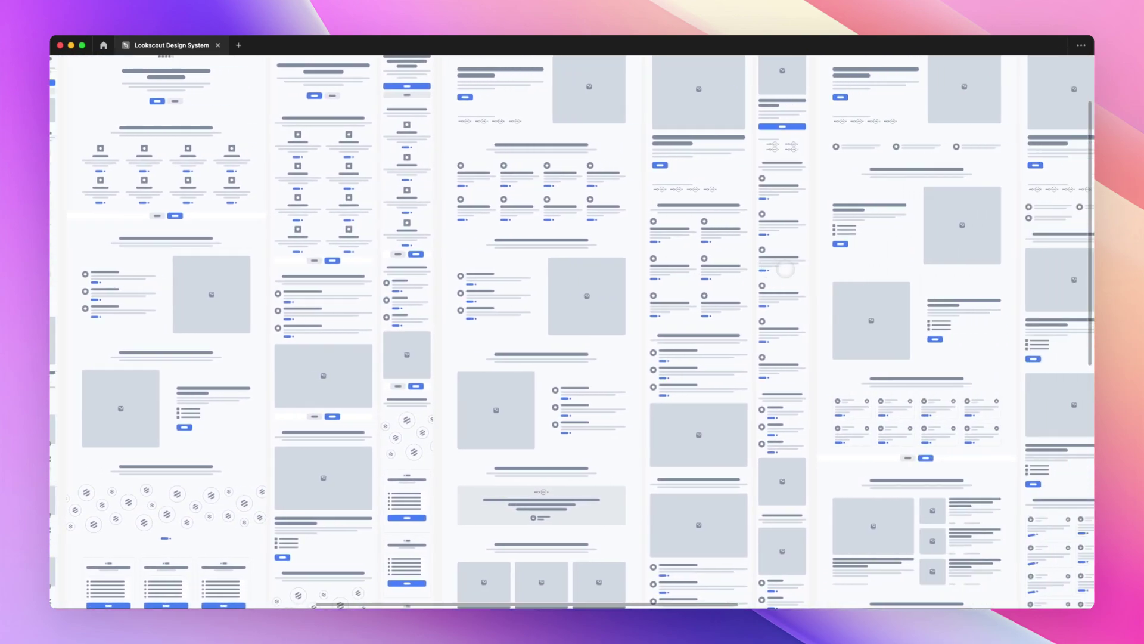